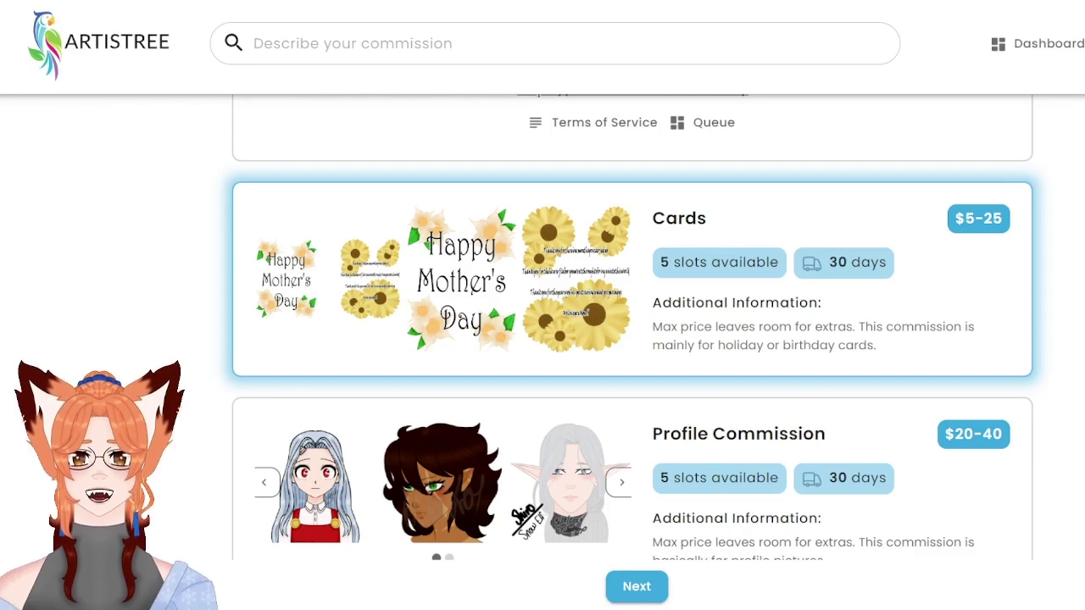
# Open the request form for the Cards commission and examine its price summary and name and email fields.
pyautogui.click(636, 587)
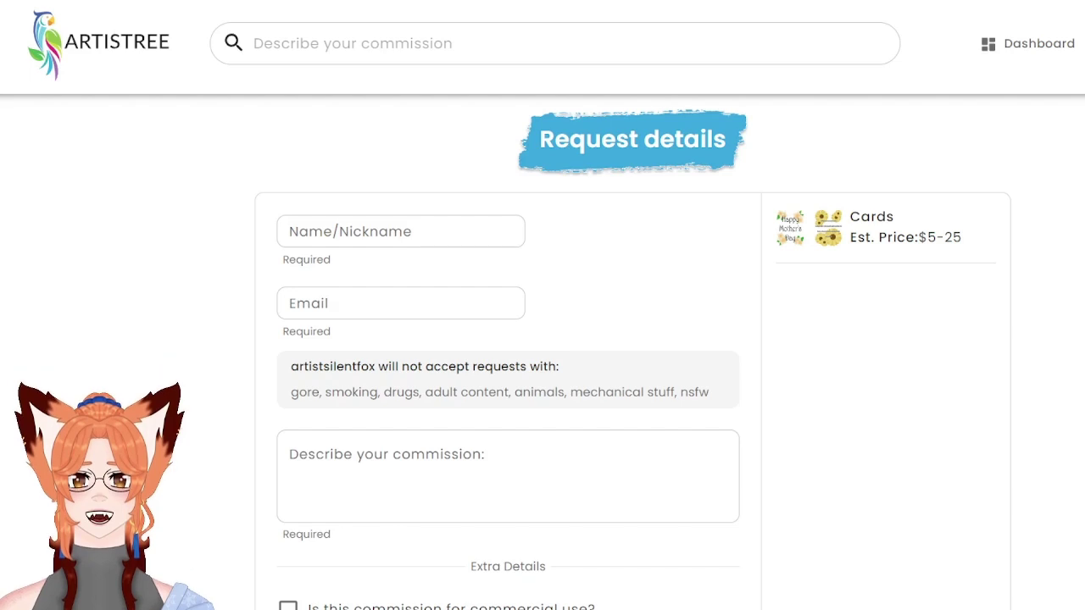
pyautogui.hotkey('ctrl', 'a')
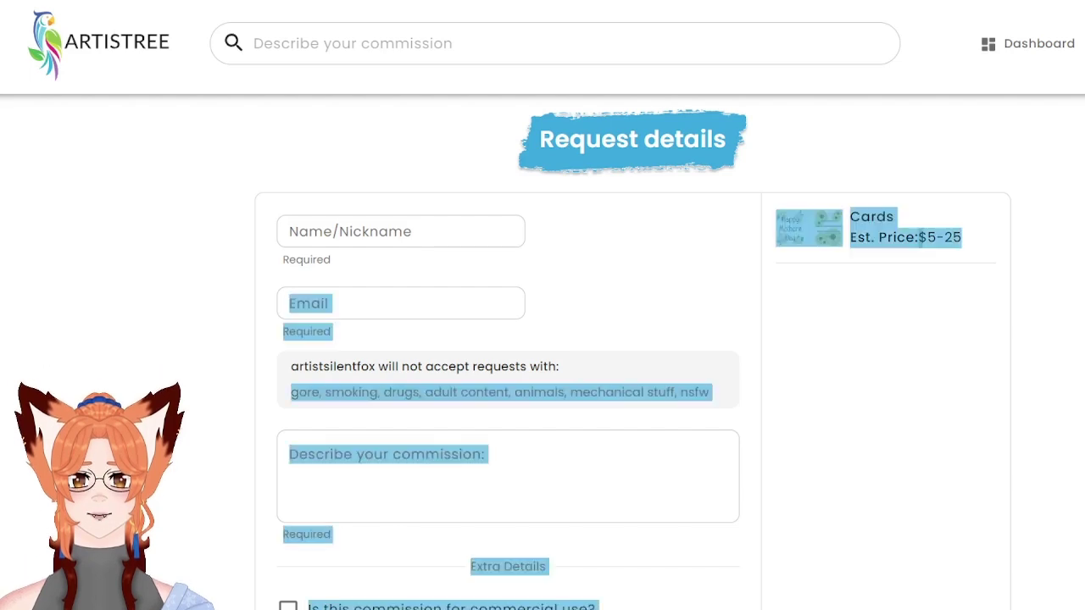
pyautogui.moveTo(850, 216); pyautogui.dragTo(962, 239)
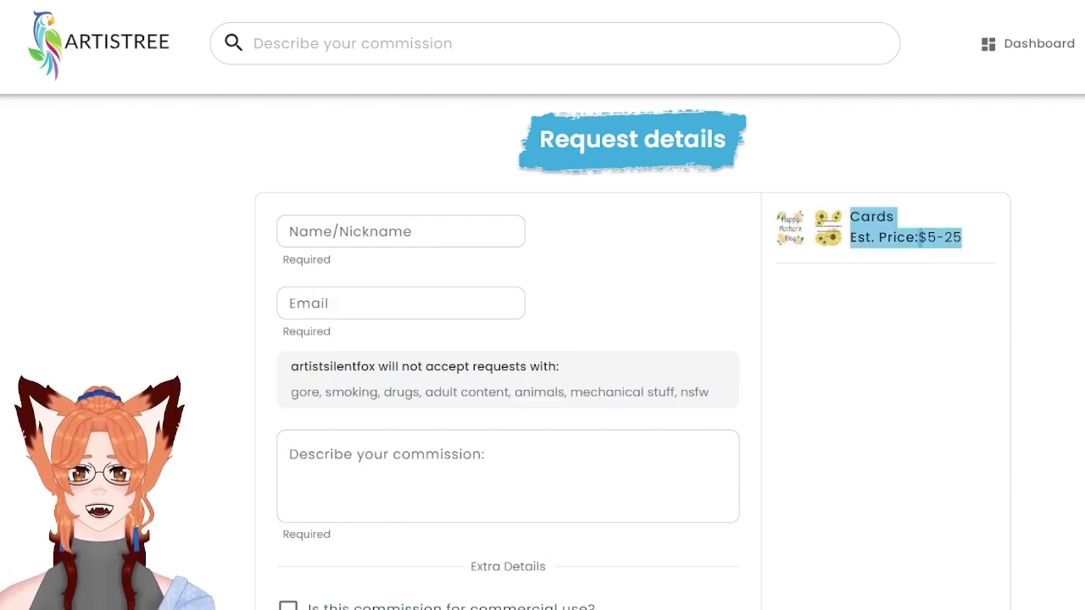
pyautogui.click(400, 230)
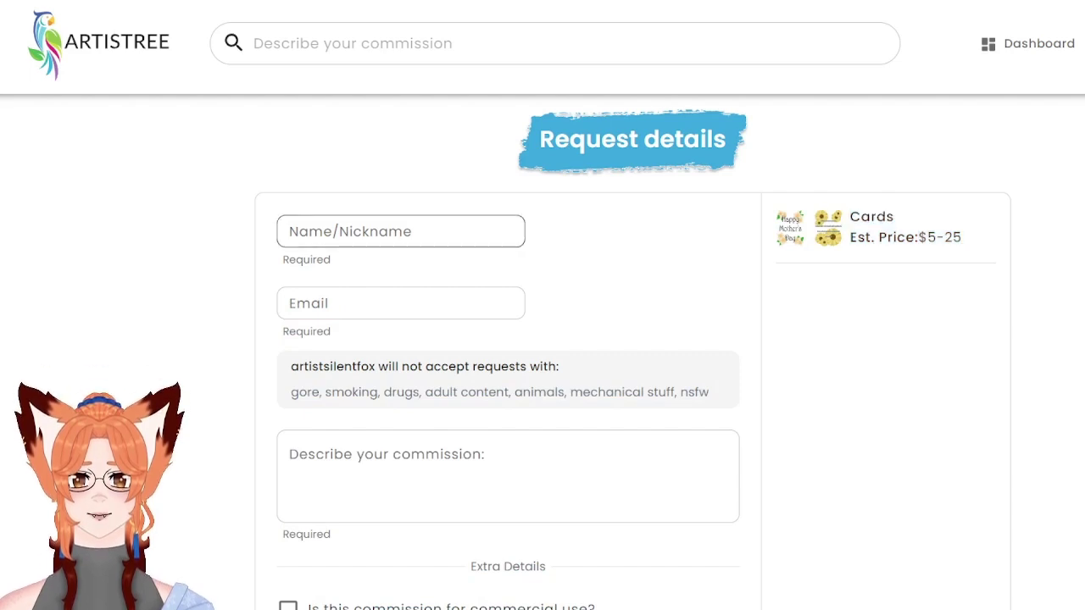
pyautogui.click(401, 231)
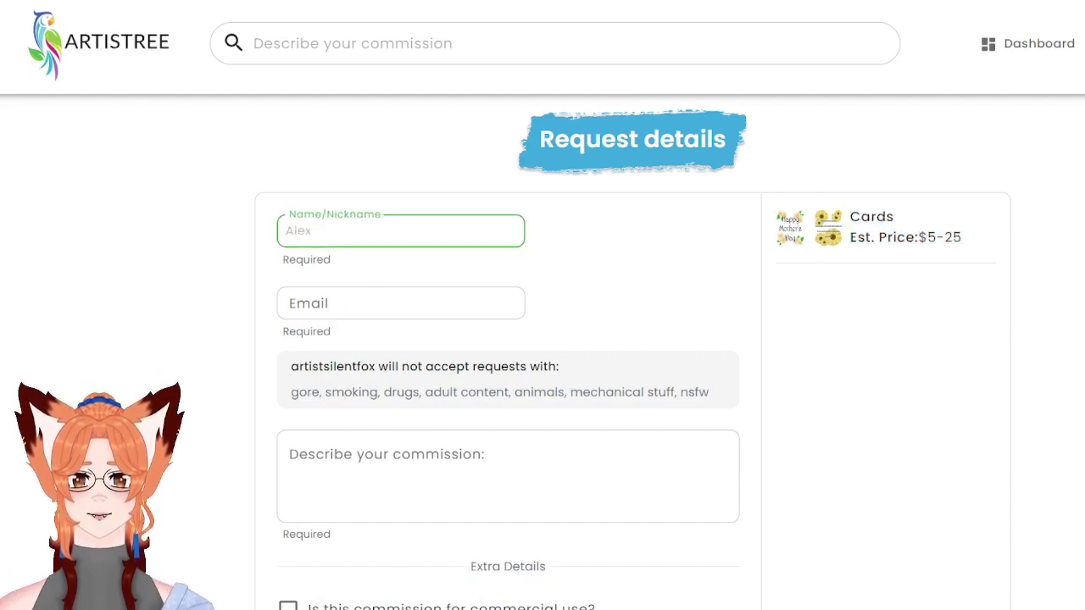
pyautogui.click(401, 303)
pyautogui.scroll(-1, 543, 347)
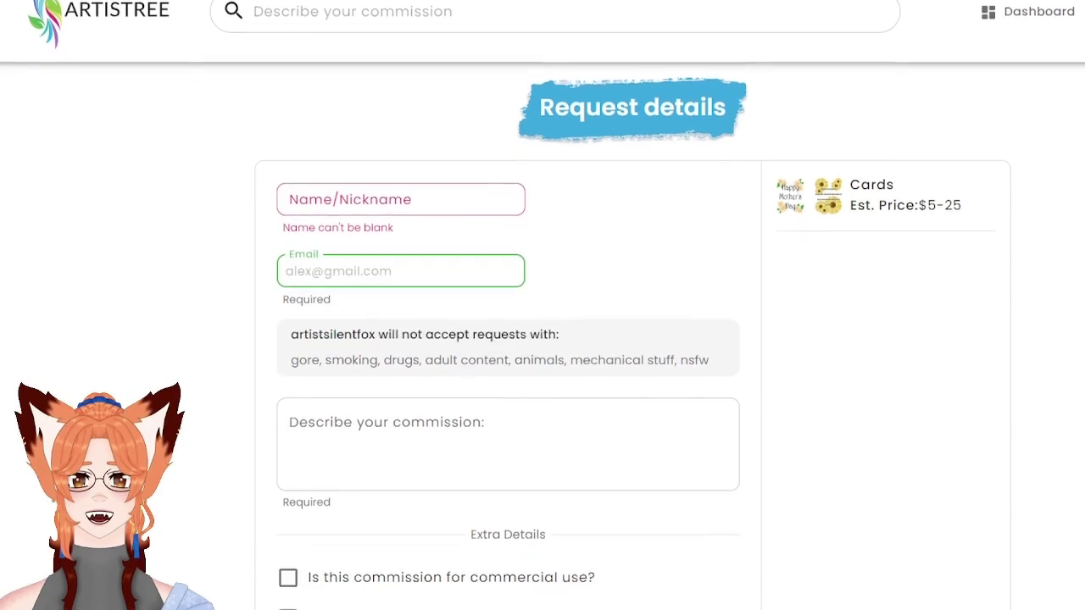
pyautogui.scroll(-3, 543, 339)
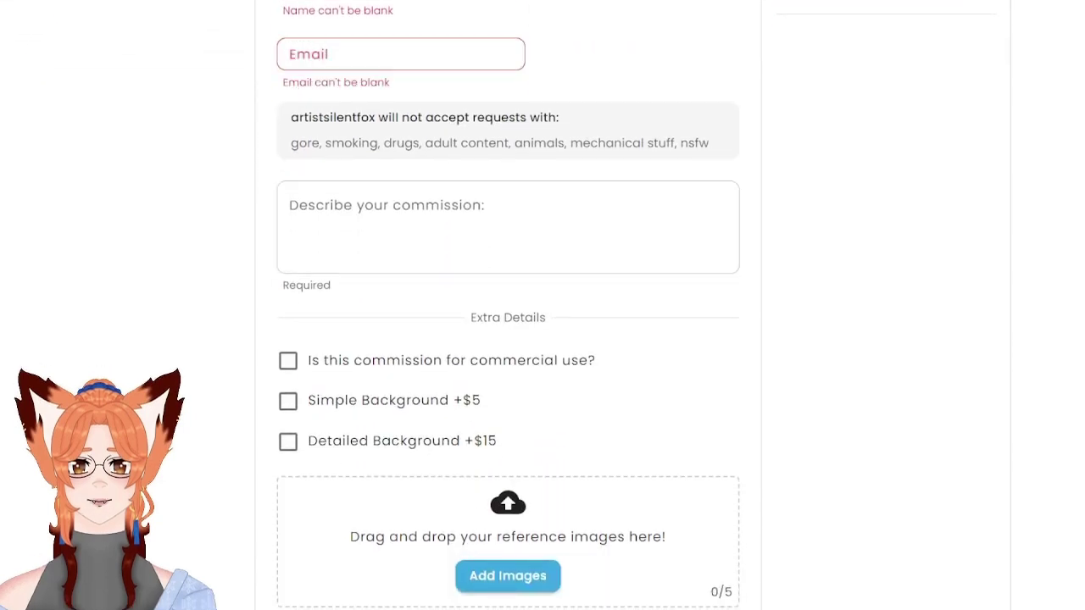
# Examine the artist's list of content not accepted in requests and the commission description field.
pyautogui.moveTo(710, 143); pyautogui.dragTo(290, 142)
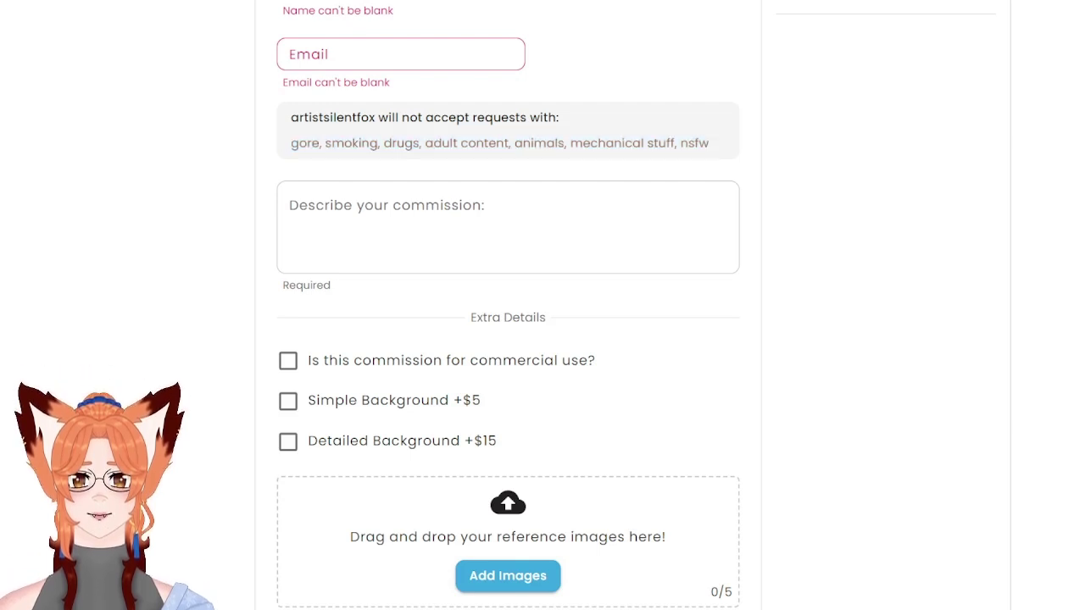
pyautogui.moveTo(710, 142); pyautogui.dragTo(290, 142)
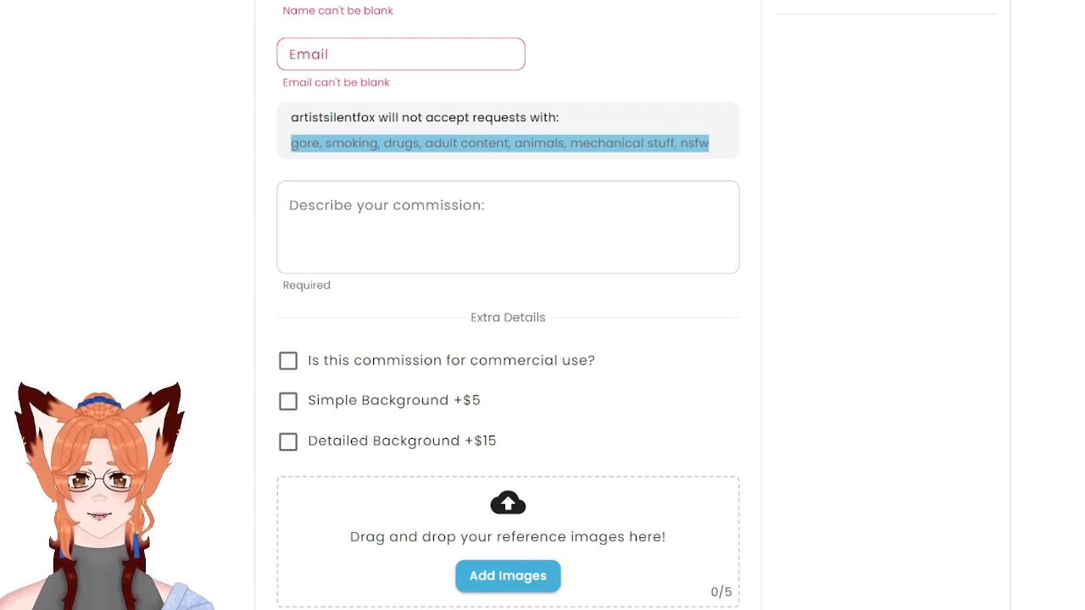
pyautogui.click(289, 203)
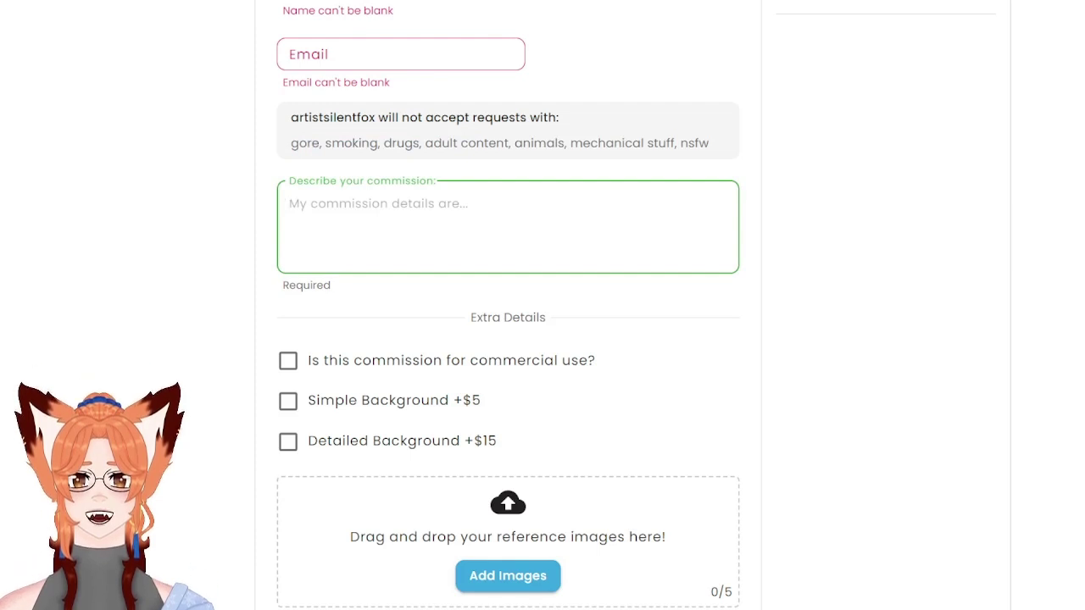
pyautogui.scroll(-1, 543, 306)
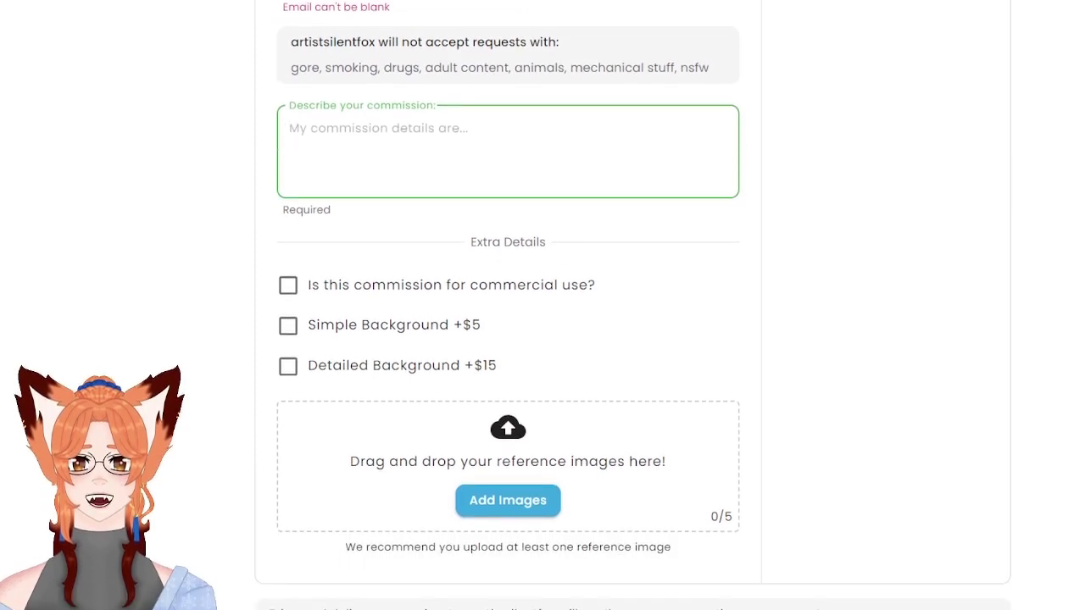
# Examine the Simple Background and Detailed Background extras alongside the estimated price of the Cards commission.
pyautogui.click(288, 325)
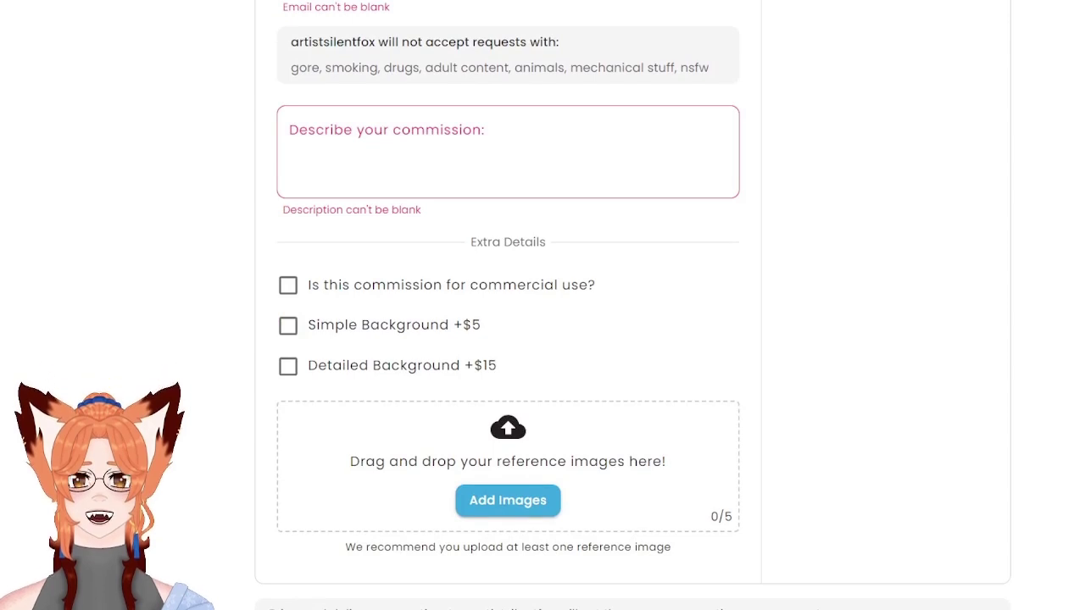
pyautogui.click(288, 365)
pyautogui.scroll(4, 542, 305)
pyautogui.moveTo(927, 237)
pyautogui.mouseDown()
pyautogui.moveTo(961, 238)
pyautogui.moveTo(919, 232)
pyautogui.mouseUp()
pyautogui.click(957, 237)
pyautogui.scroll(-1, 542, 305)
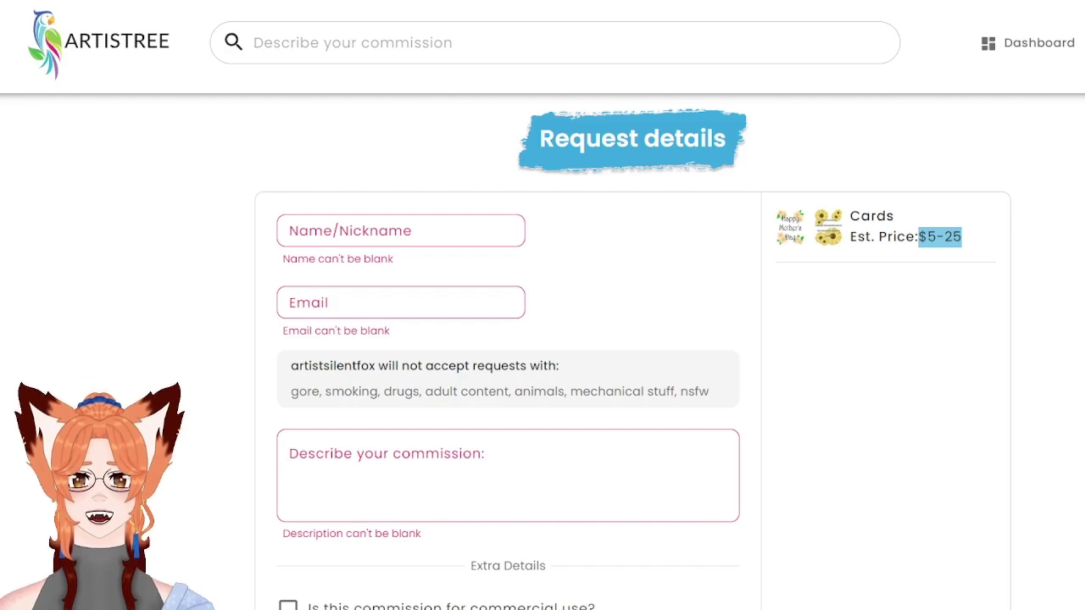
# Review the reference image upload and submission area of the Cards request form and return to the commission list.
pyautogui.scroll(-5, 543, 339)
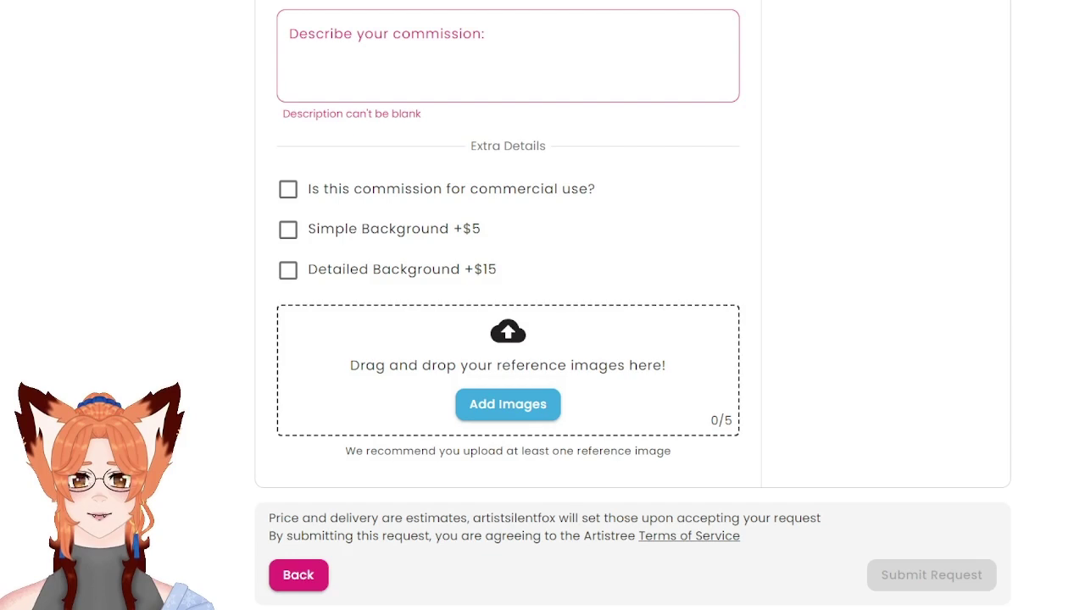
pyautogui.scroll(-1, 542, 306)
pyautogui.scroll(1, 542, 305)
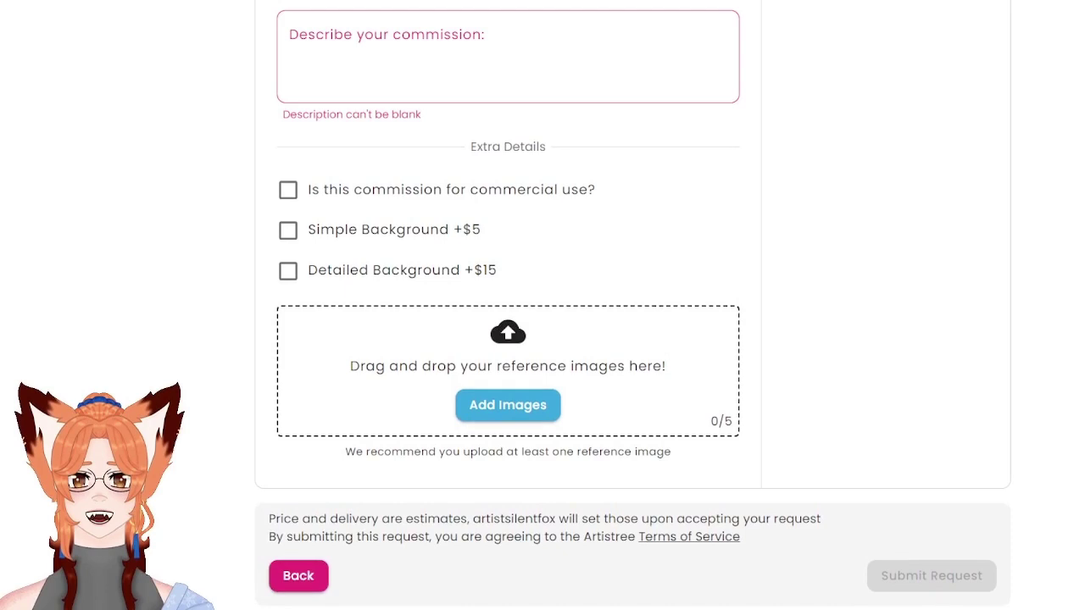
pyautogui.click(509, 51)
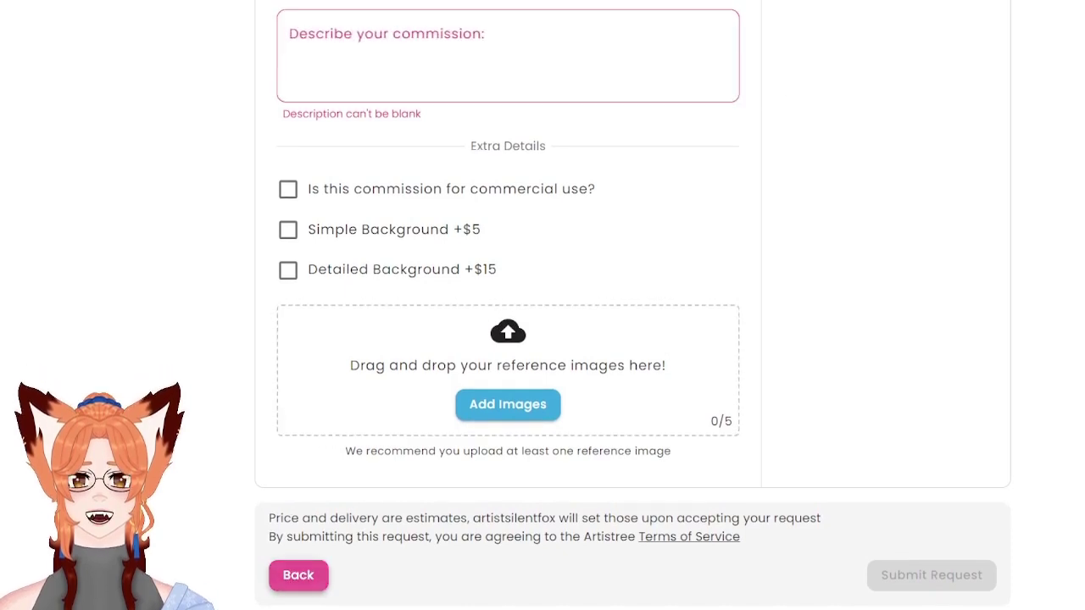
pyautogui.click(299, 576)
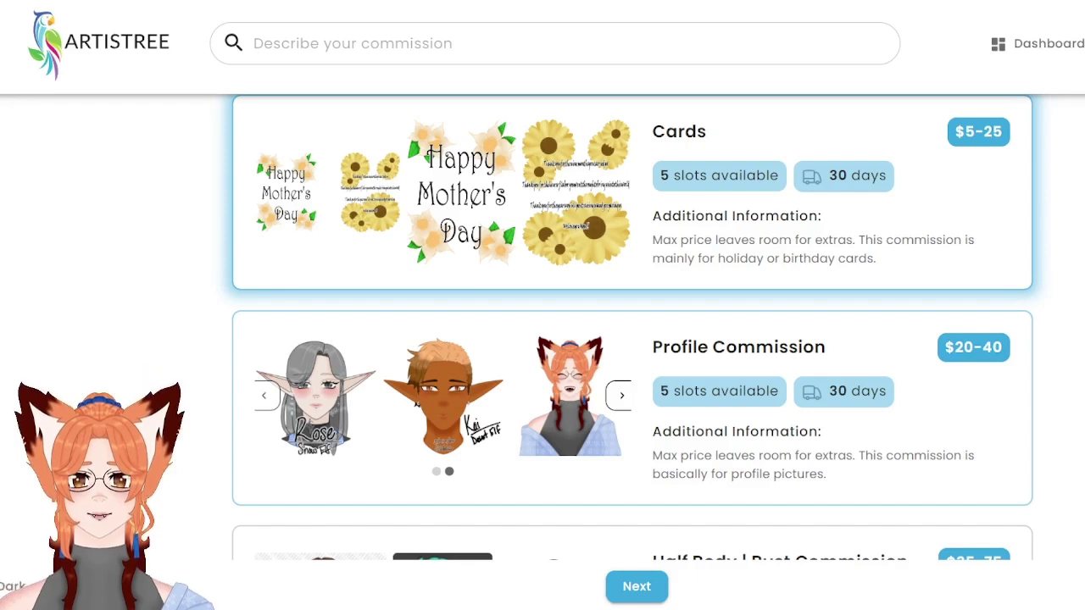
# Open the Profile Commission's request form to check its extra options and return to the commission list.
pyautogui.click(631, 408)
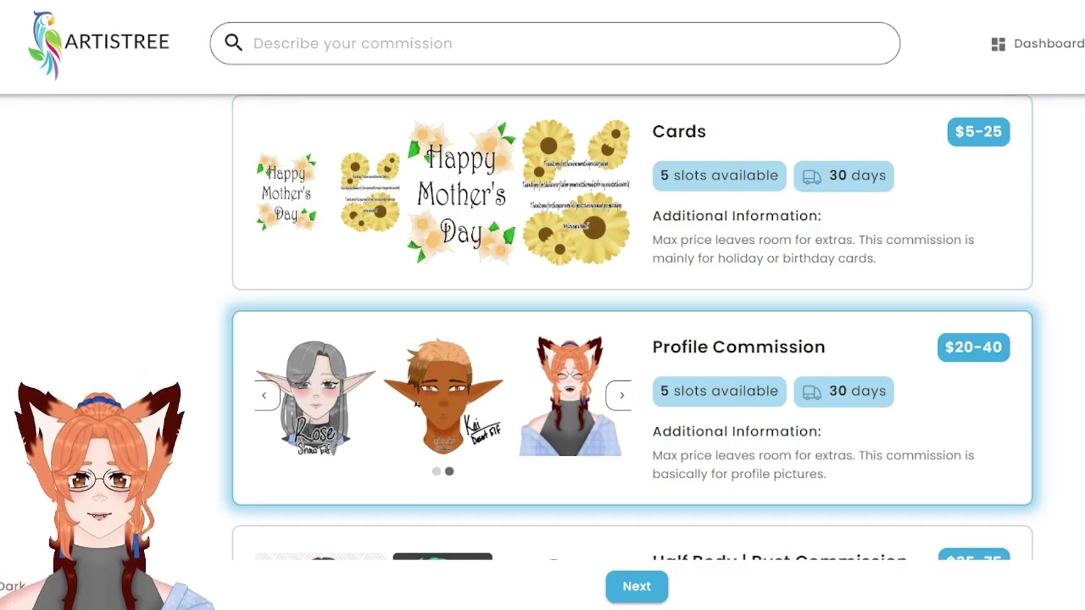
pyautogui.click(636, 587)
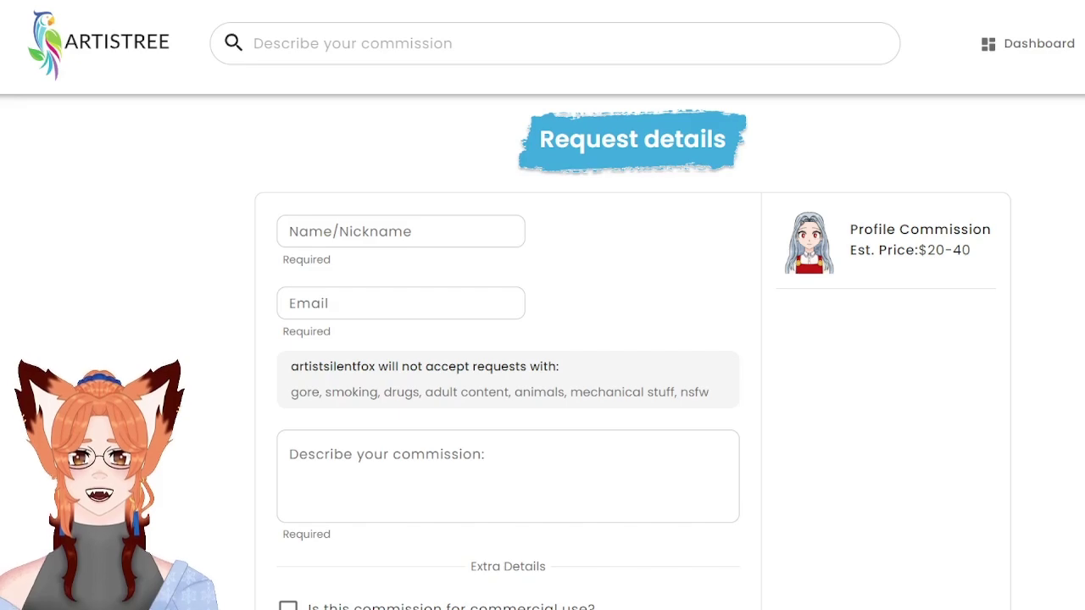
pyautogui.scroll(-5, 543, 339)
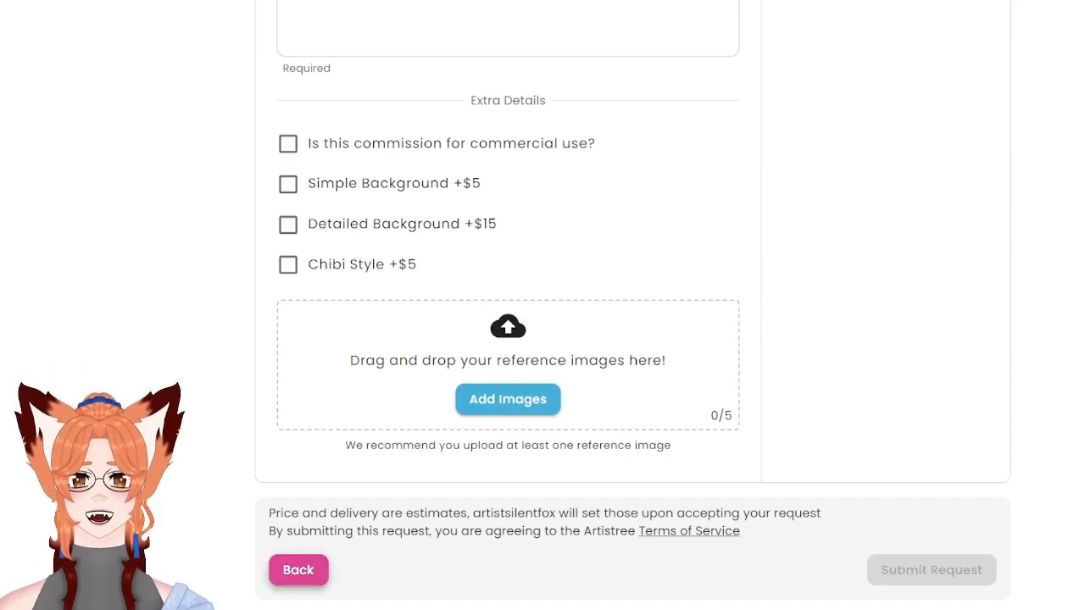
pyautogui.click(299, 569)
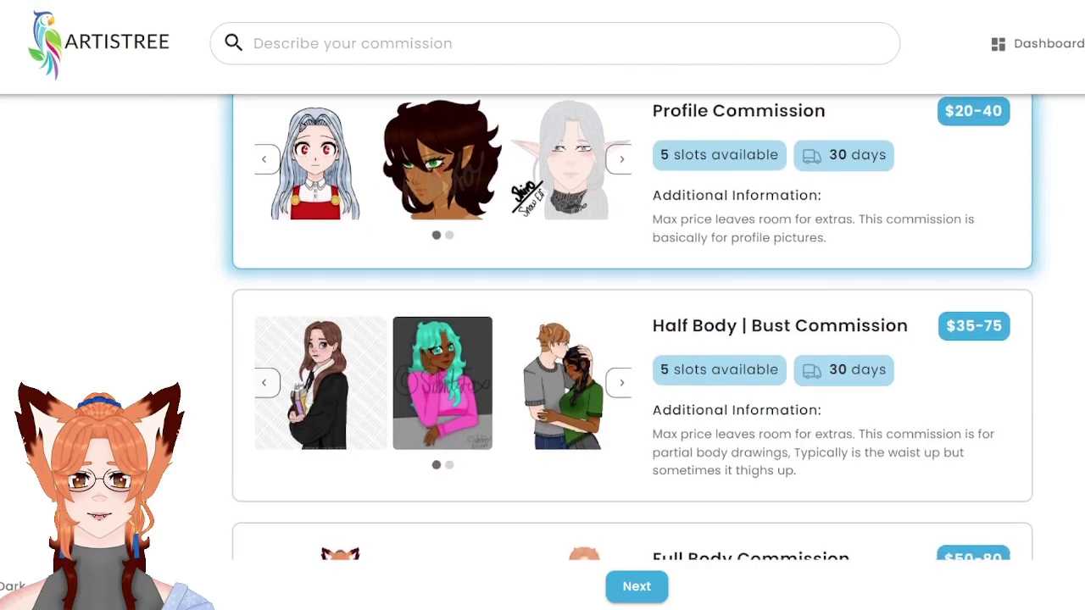
# Select the Half Body | Bust Commission and look over the prices and descriptions of the listed commissions.
pyautogui.click(631, 394)
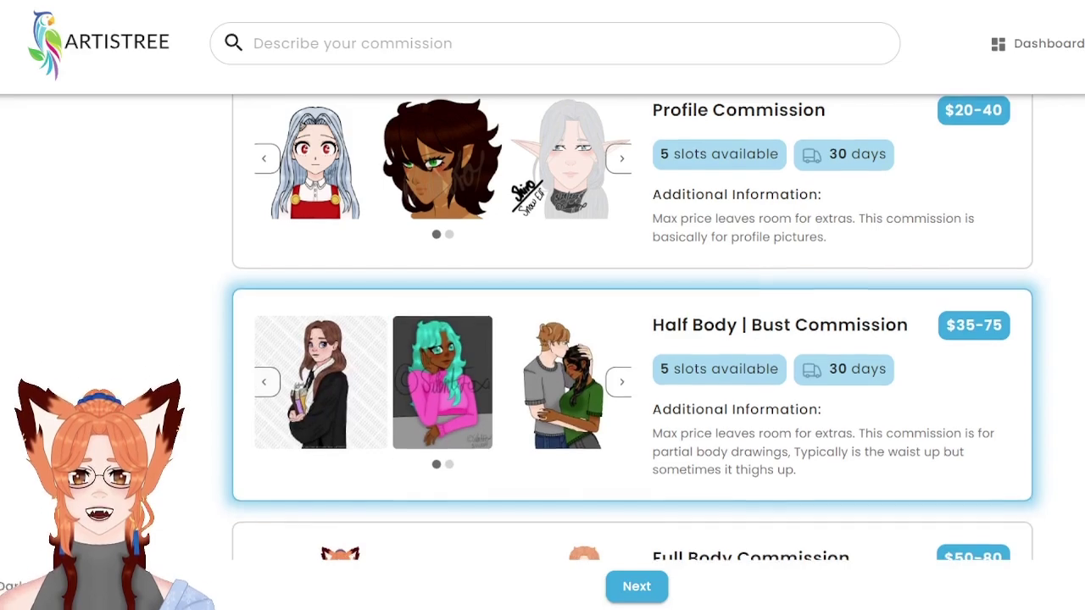
pyautogui.scroll(4, 632, 339)
pyautogui.scroll(1, 632, 339)
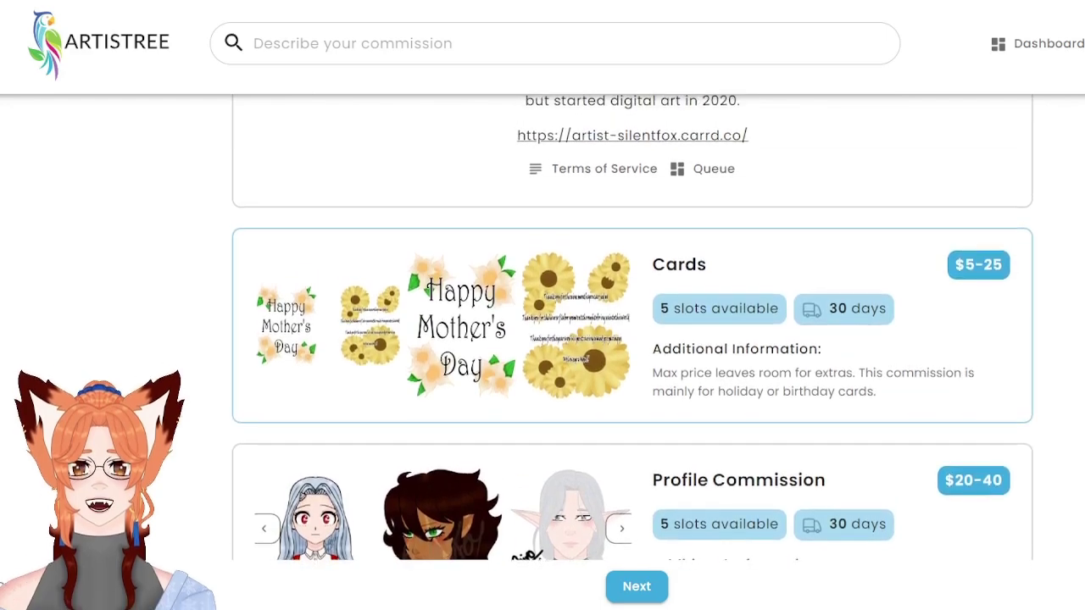
pyautogui.scroll(-2, 633, 356)
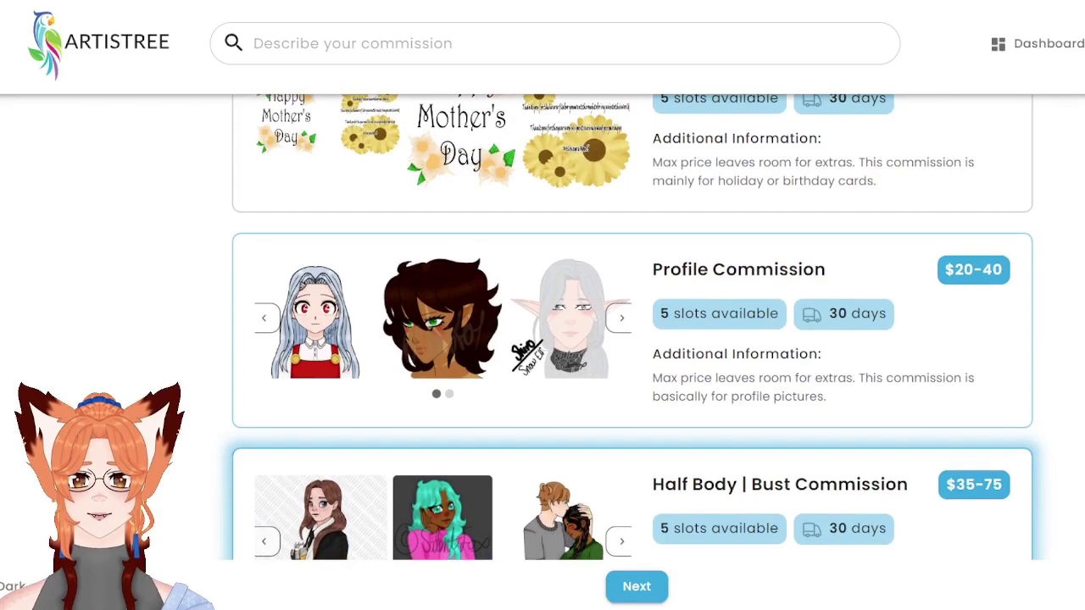
pyautogui.scroll(-1, 632, 356)
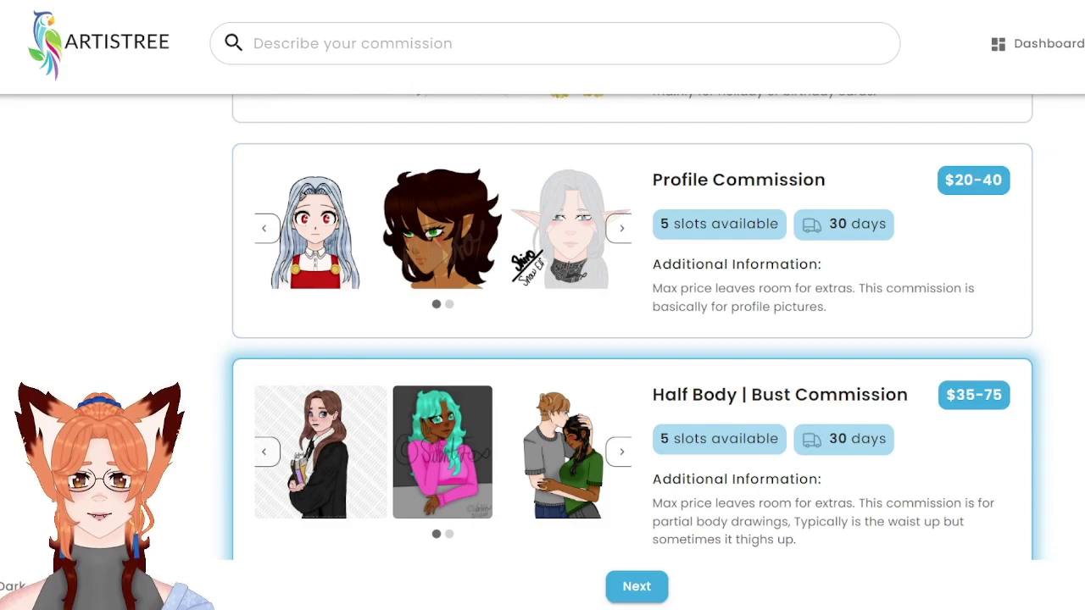
pyautogui.scroll(-6, 632, 328)
pyautogui.scroll(-3, 633, 328)
pyautogui.scroll(13, 632, 328)
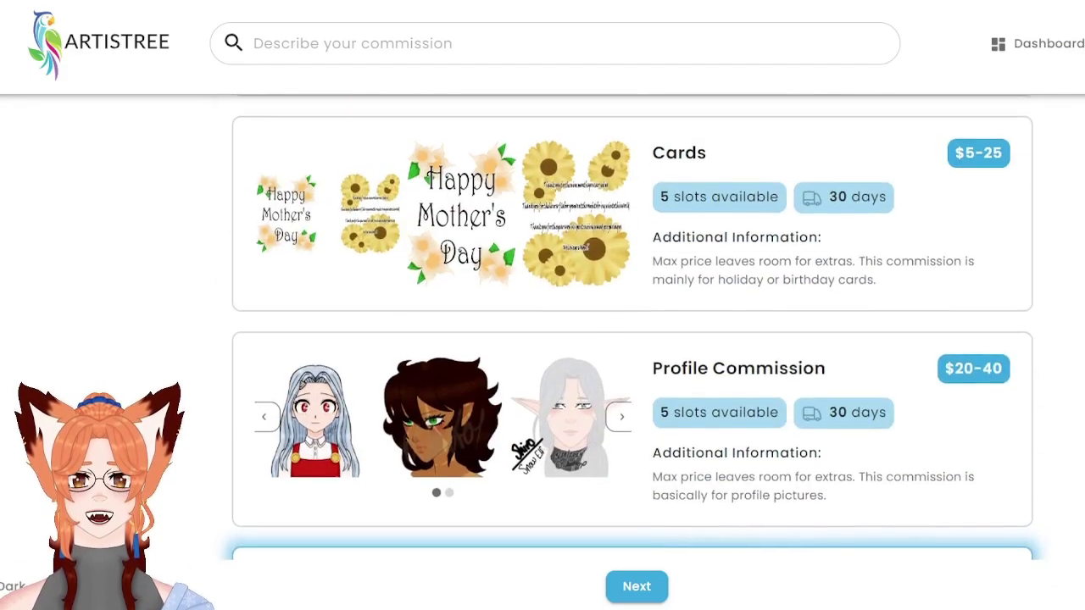
# Review the Half Body | Bust and Full Body Commission offers, including their sample images.
pyautogui.scroll(-3, 632, 328)
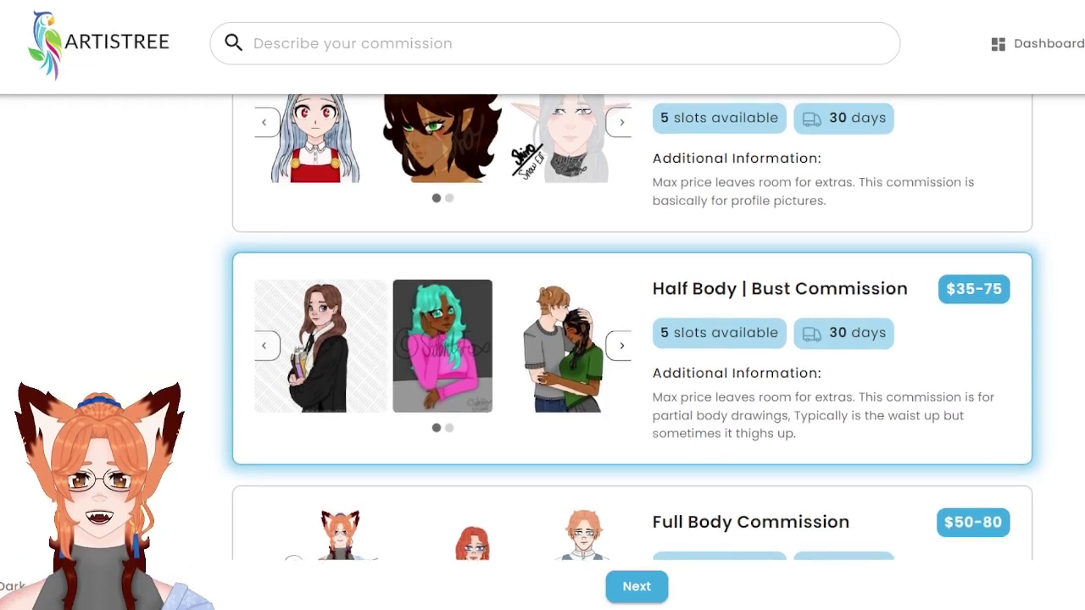
pyautogui.scroll(-3, 632, 326)
pyautogui.scroll(-1, 632, 326)
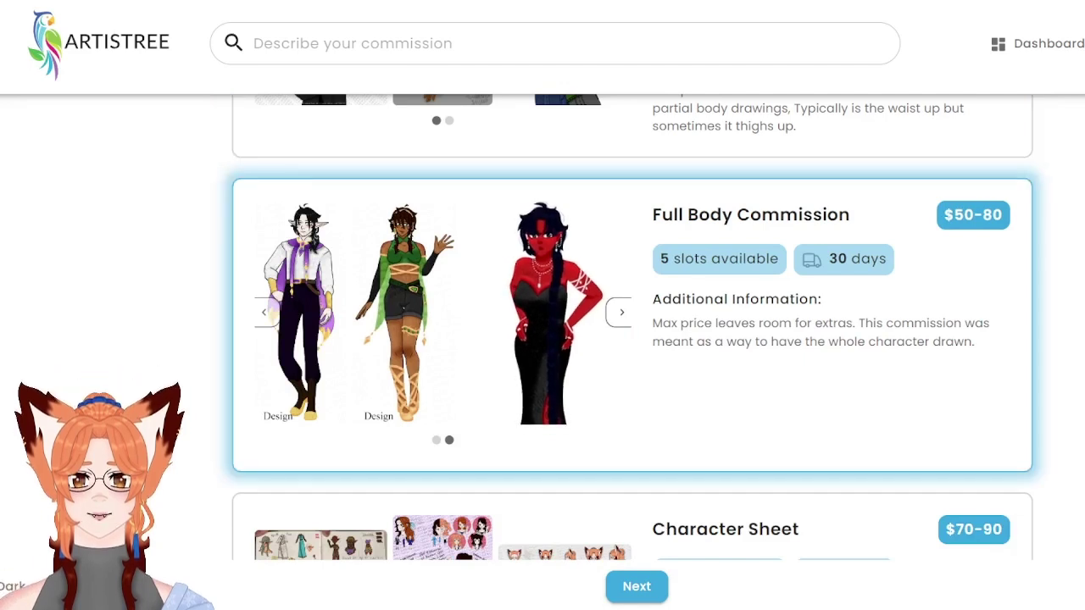
# View the second set of Character Sheet samples and examine the Fully Rendered Commission and Content Creator Assets offers.
pyautogui.scroll(-3, 631, 322)
pyautogui.scroll(-1, 578, 544)
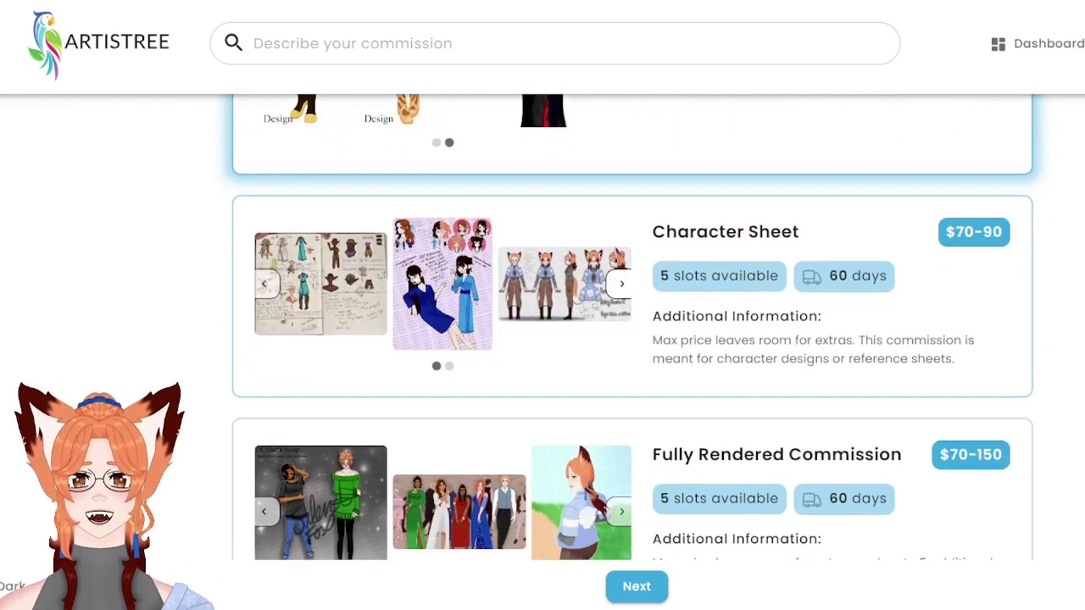
pyautogui.click(618, 286)
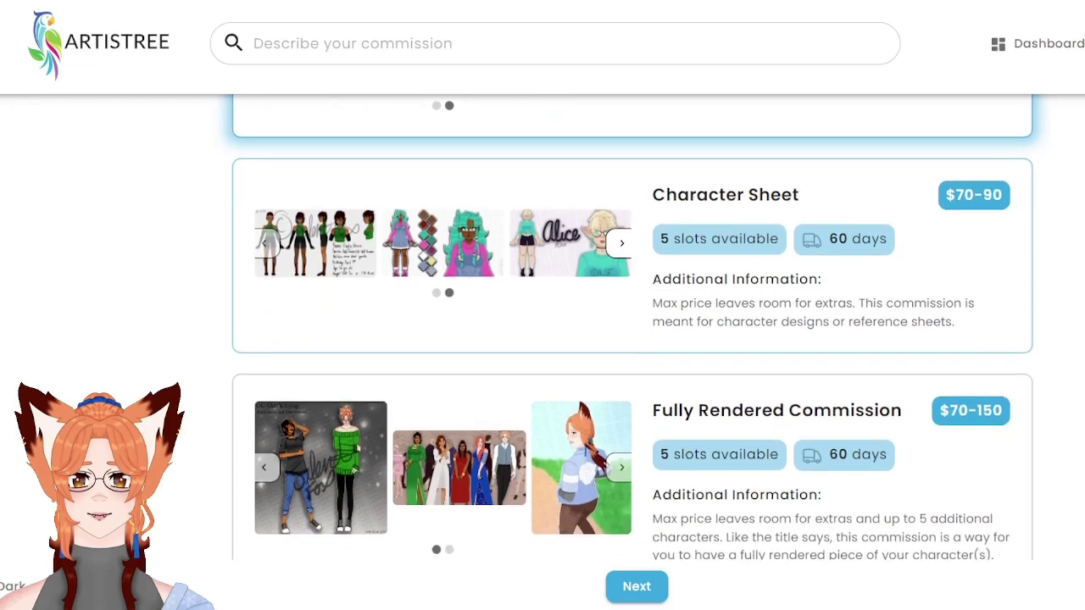
pyautogui.scroll(-3, 632, 339)
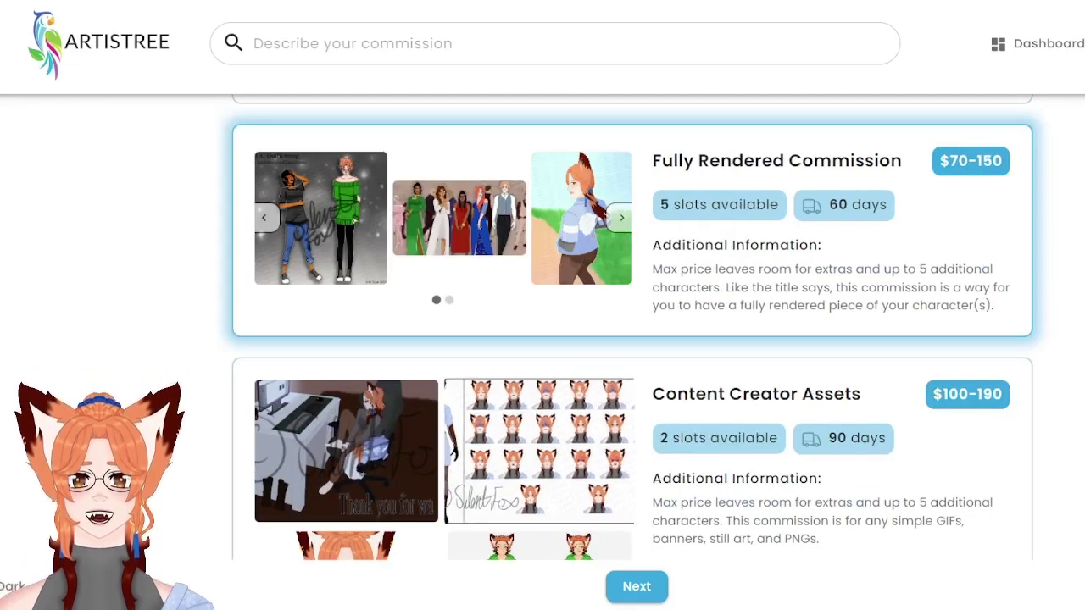
# Open the Fully Rendered Commission's request form, try out its Additional Character extra, and return to the commission list.
pyautogui.click(636, 585)
pyautogui.scroll(-6, 542, 339)
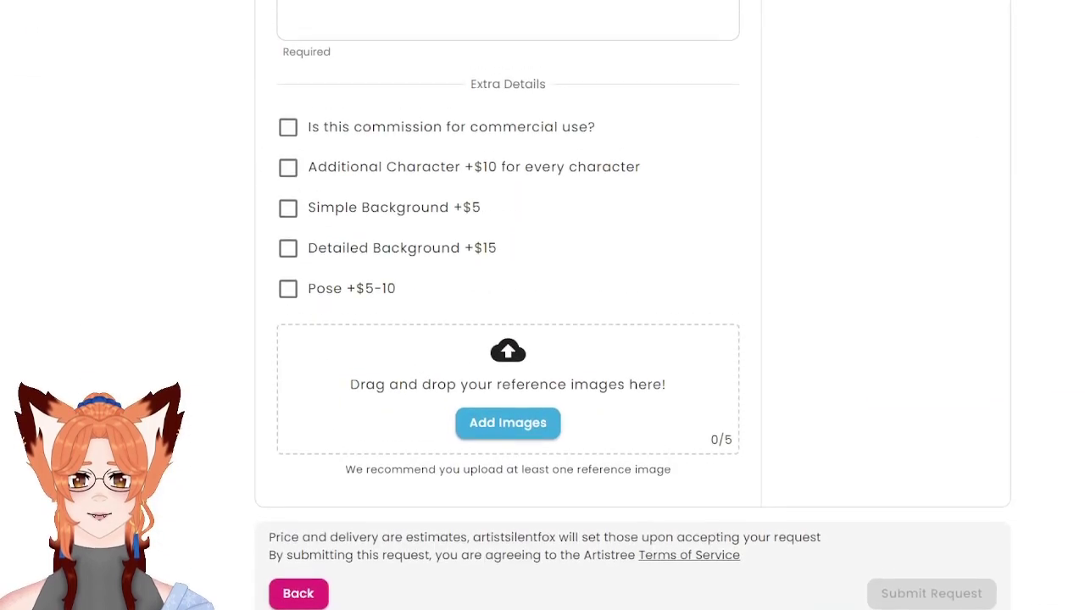
pyautogui.click(289, 167)
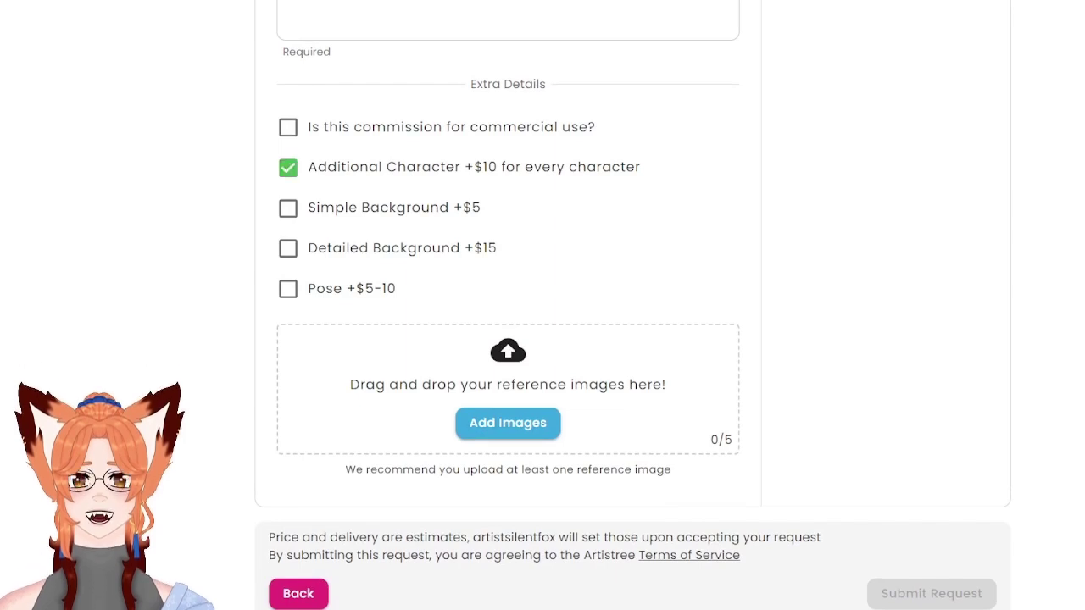
pyautogui.click(288, 167)
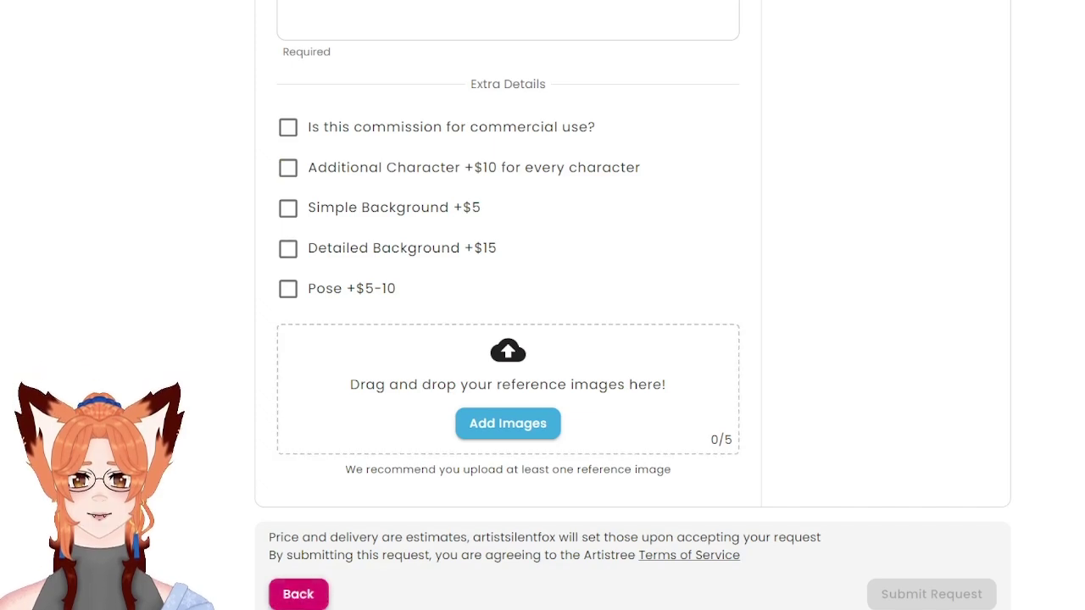
pyautogui.click(299, 593)
pyautogui.scroll(-10, 632, 339)
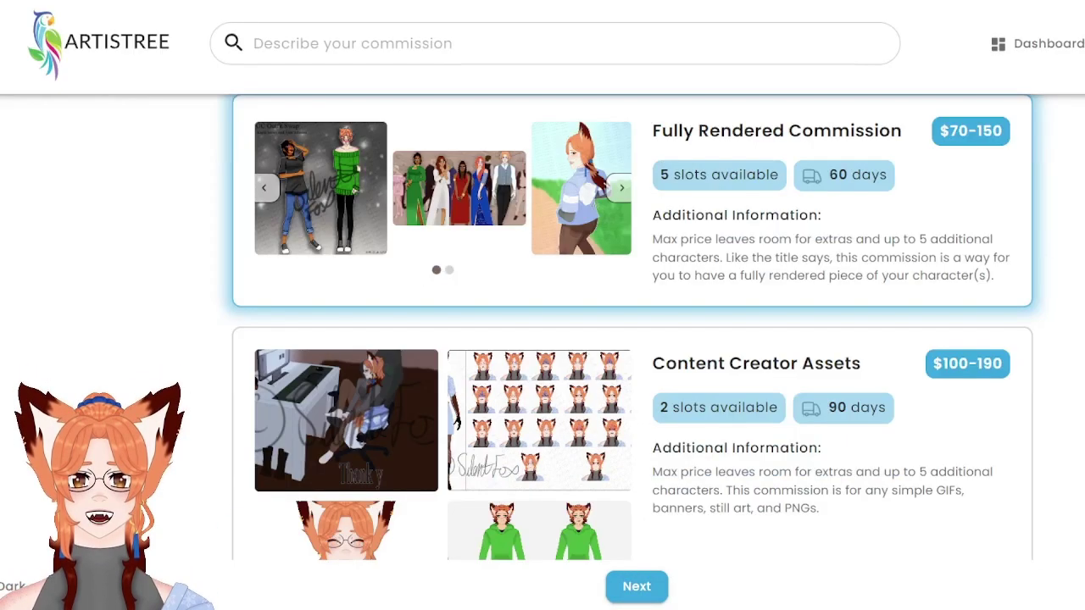
# Review the Content Creator Assets offer and its example artwork on the artist's Carrd portfolio page.
pyautogui.scroll(-1, 632, 327)
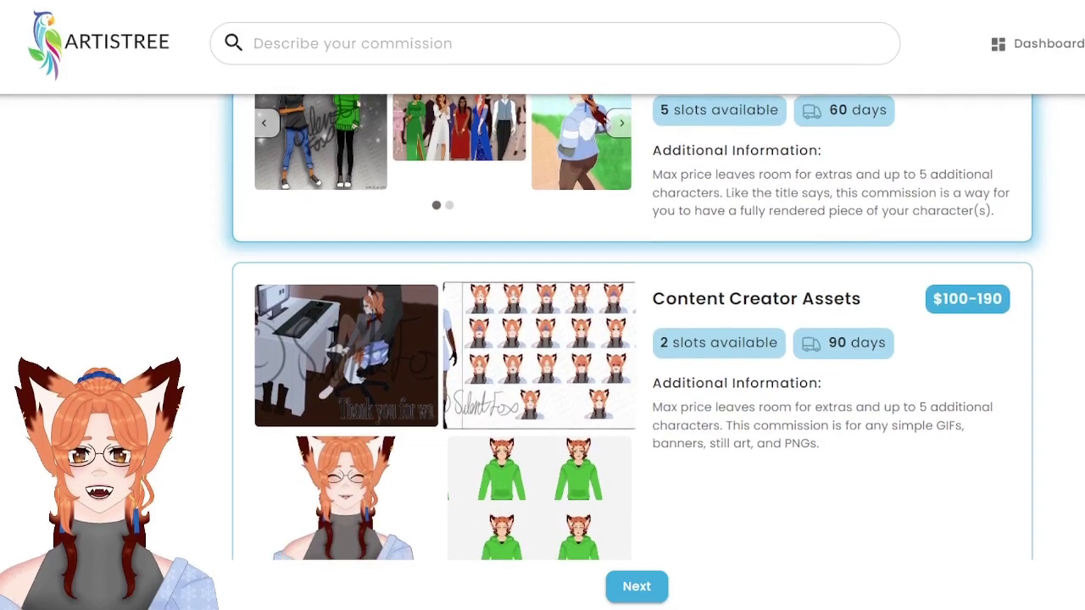
pyautogui.scroll(-1, 632, 339)
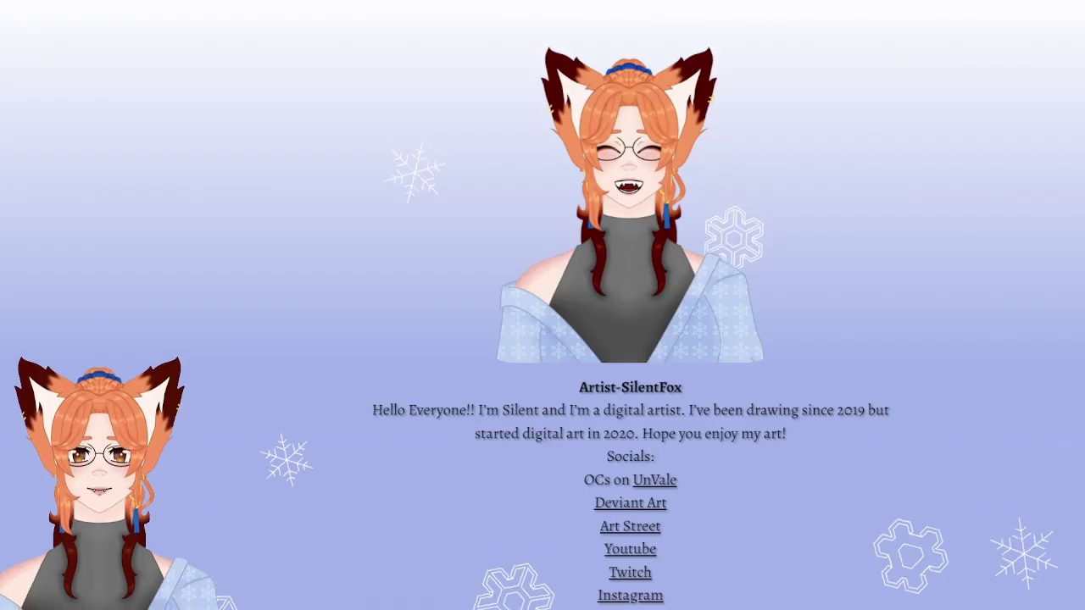
pyautogui.scroll(-10, 629, 339)
pyautogui.scroll(-10, 629, 305)
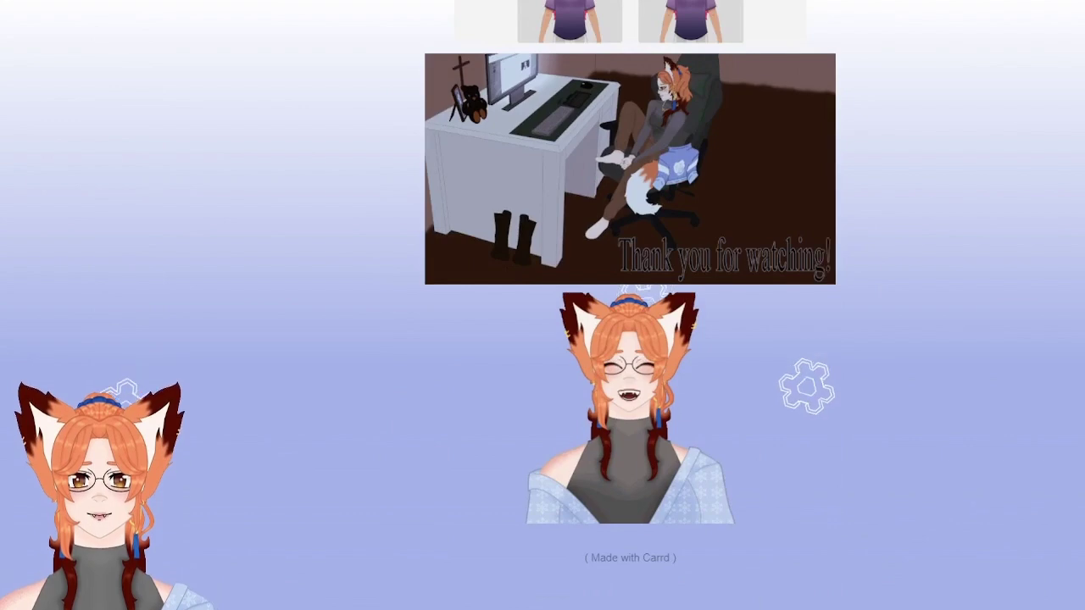
pyautogui.scroll(3, 630, 306)
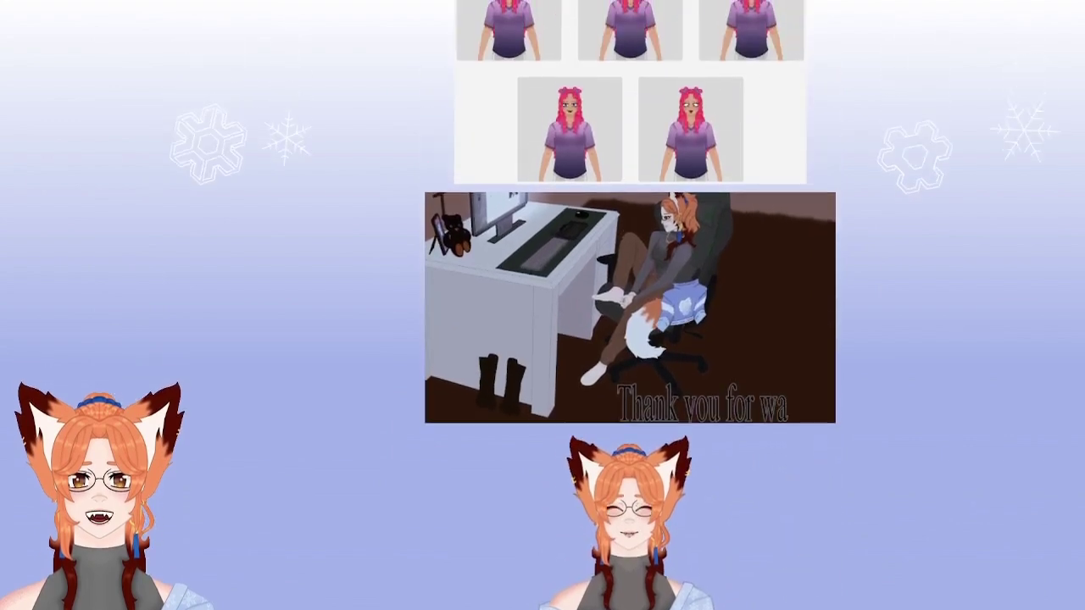
pyautogui.scroll(8, 629, 305)
pyautogui.scroll(7, 630, 305)
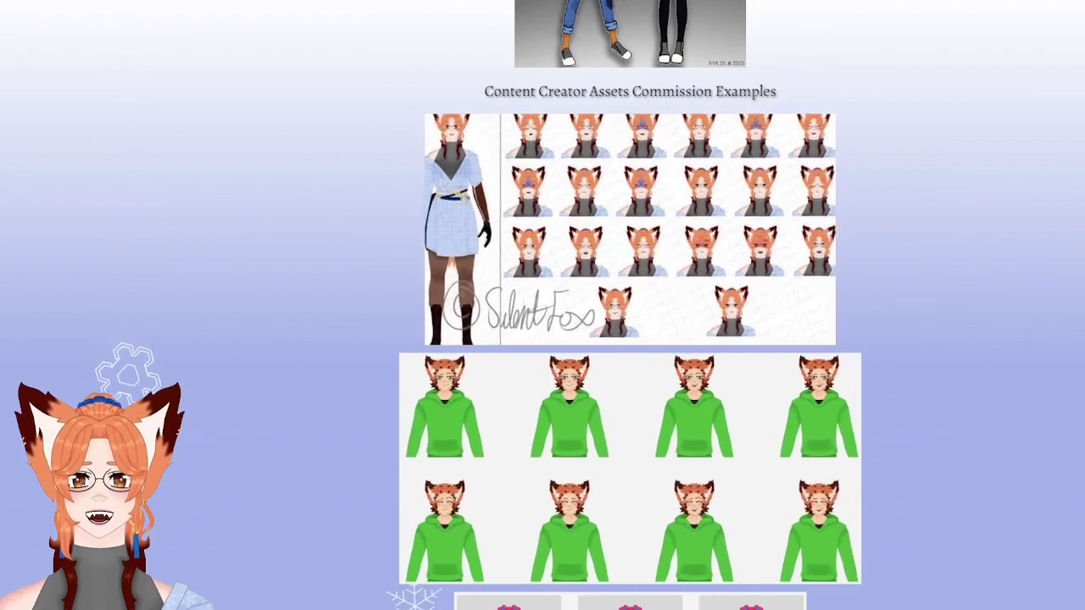
pyautogui.scroll(-10, 630, 305)
pyautogui.scroll(-6, 630, 305)
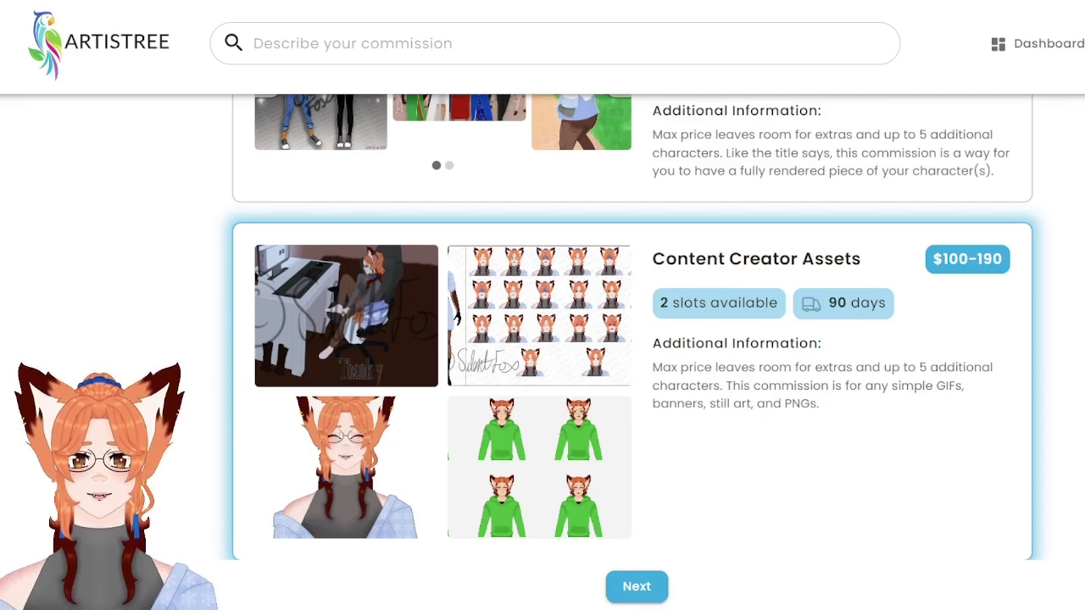
# Open the Content Creator Assets request form and try out its Additional Character extra, leaving it unticked.
pyautogui.scroll(-1, 632, 327)
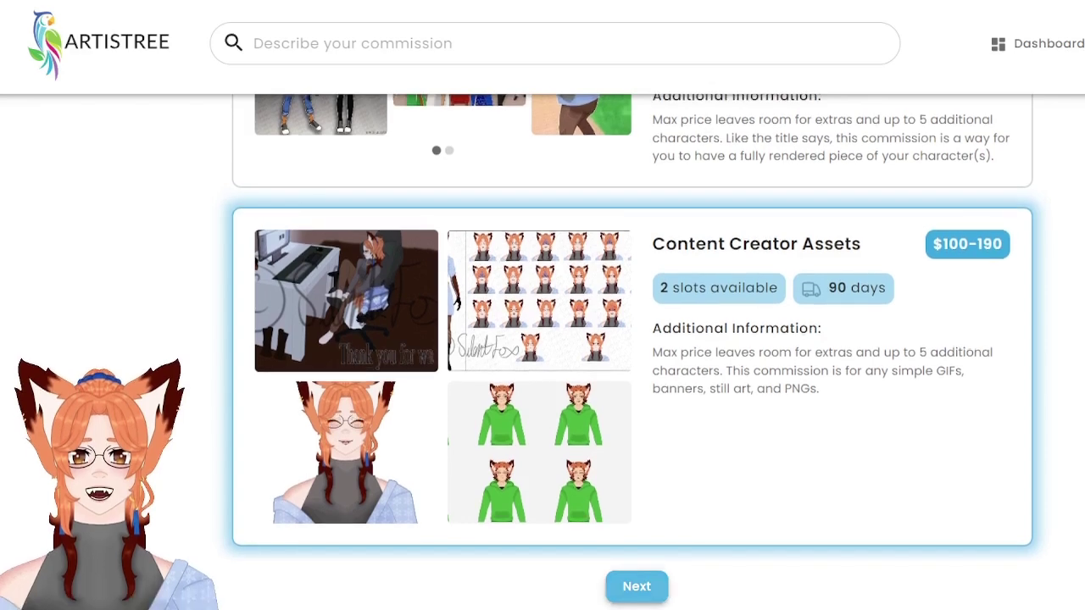
pyautogui.click(636, 586)
pyautogui.scroll(-3, 509, 339)
pyautogui.scroll(-2, 543, 305)
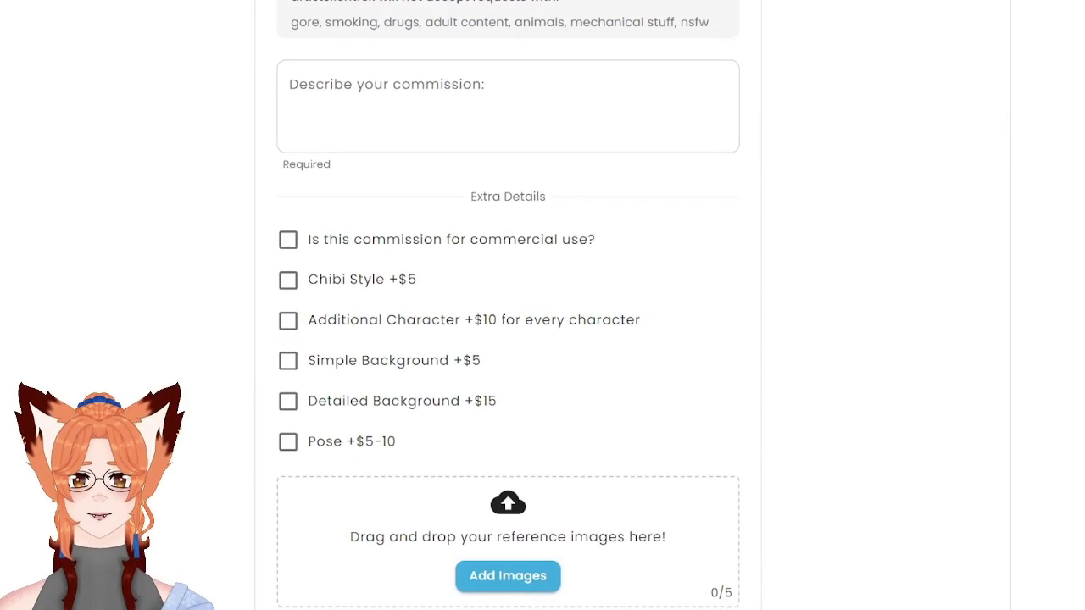
pyautogui.click(289, 320)
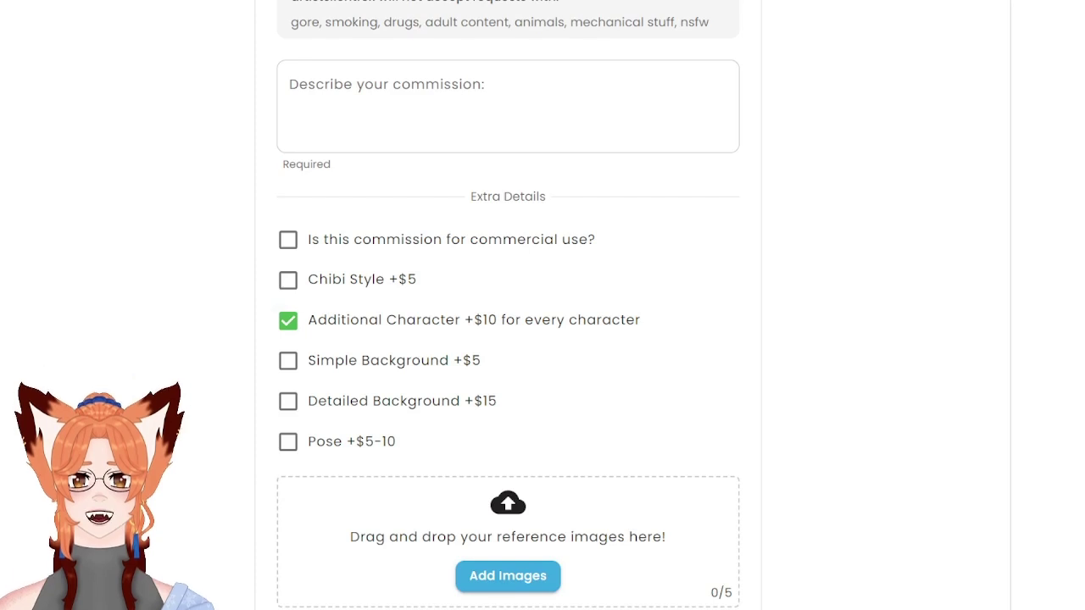
pyautogui.click(288, 319)
# Read through the Content Creator Assets request form from its contact fields to its extras, and return to the commission list.
pyautogui.scroll(2, 508, 339)
pyautogui.scroll(3, 542, 306)
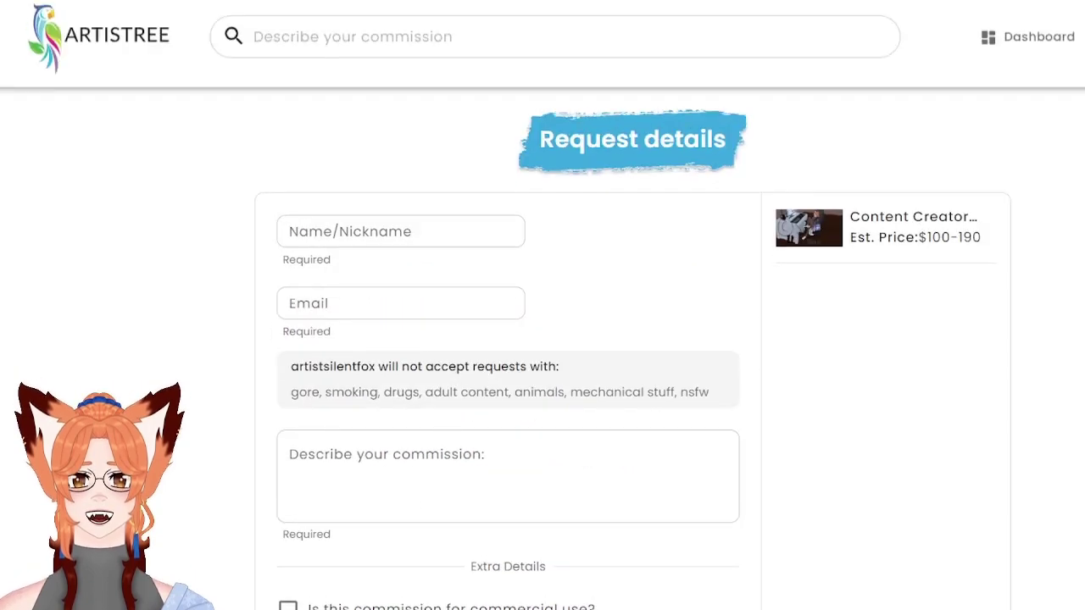
pyautogui.scroll(-6, 542, 305)
pyautogui.scroll(4, 542, 305)
pyautogui.scroll(2, 542, 305)
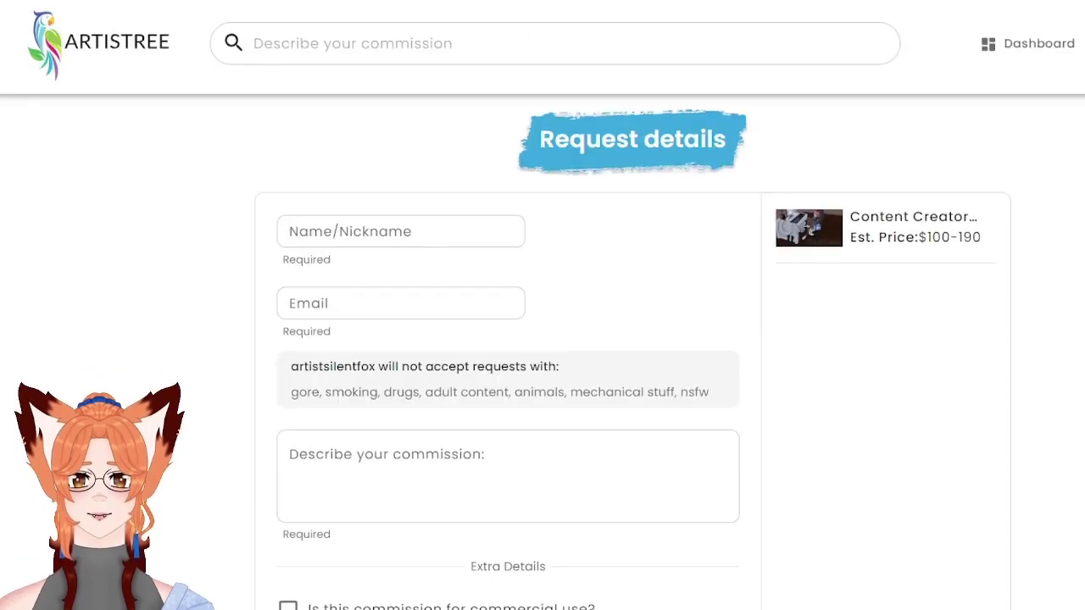
pyautogui.scroll(-5, 543, 305)
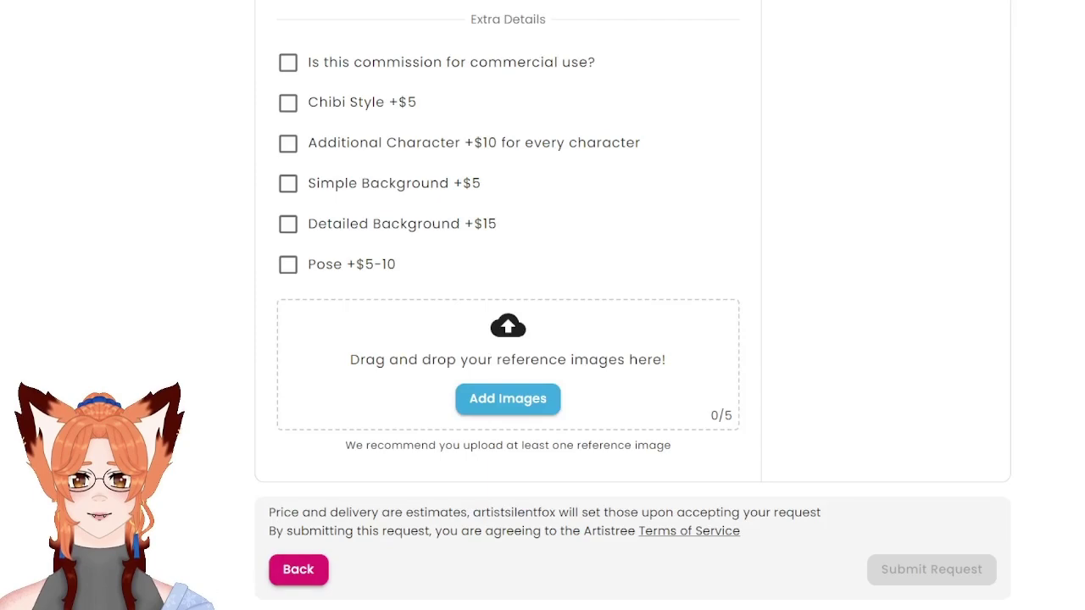
pyautogui.click(298, 569)
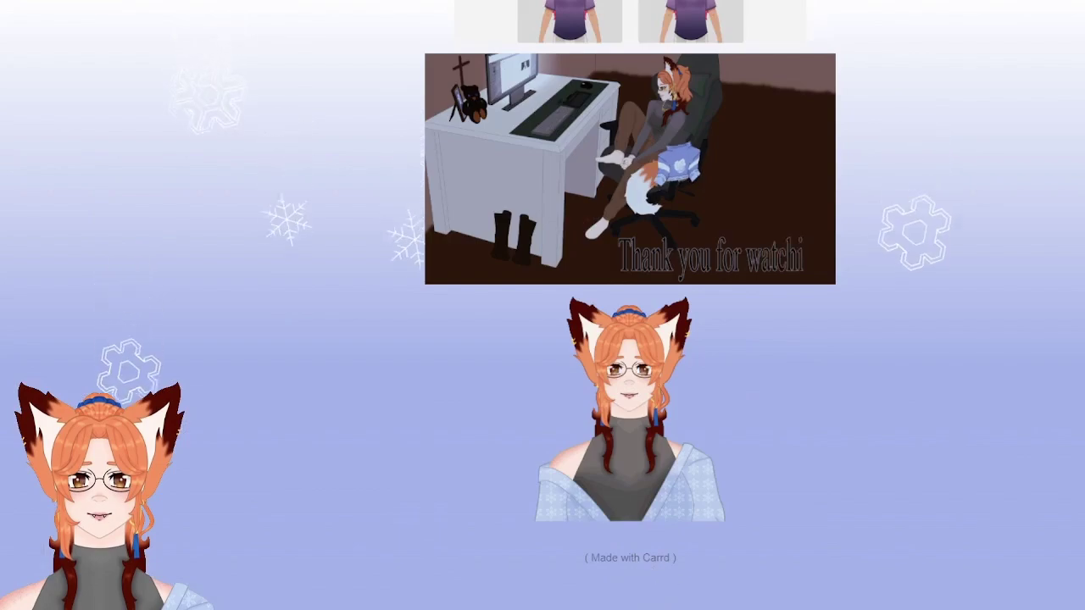
# Look back over the commission example artwork on the Carrd portfolio page.
pyautogui.scroll(20, 630, 305)
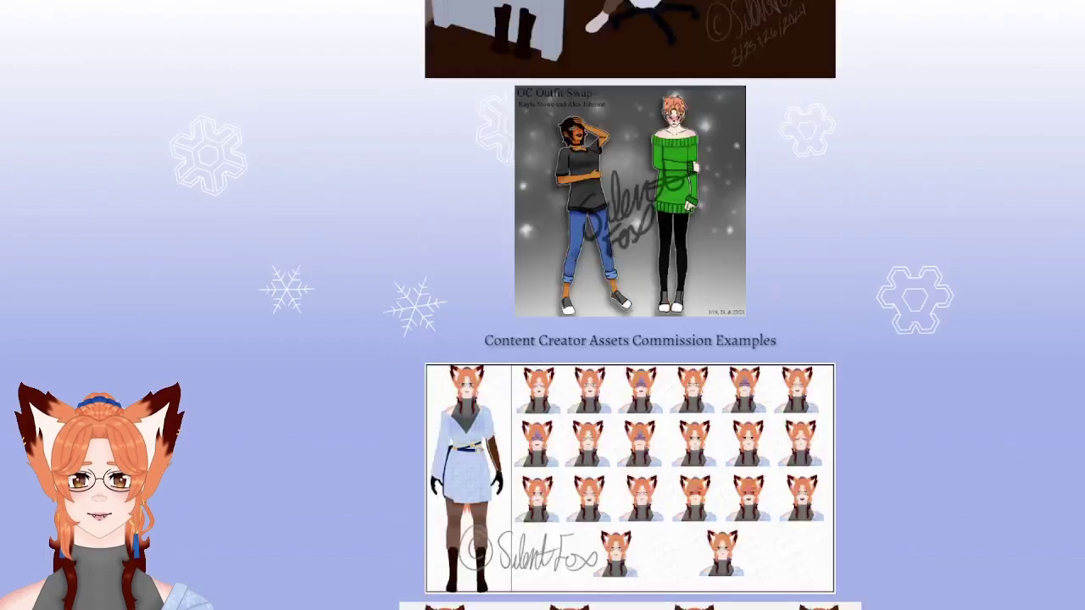
pyautogui.scroll(8, 630, 306)
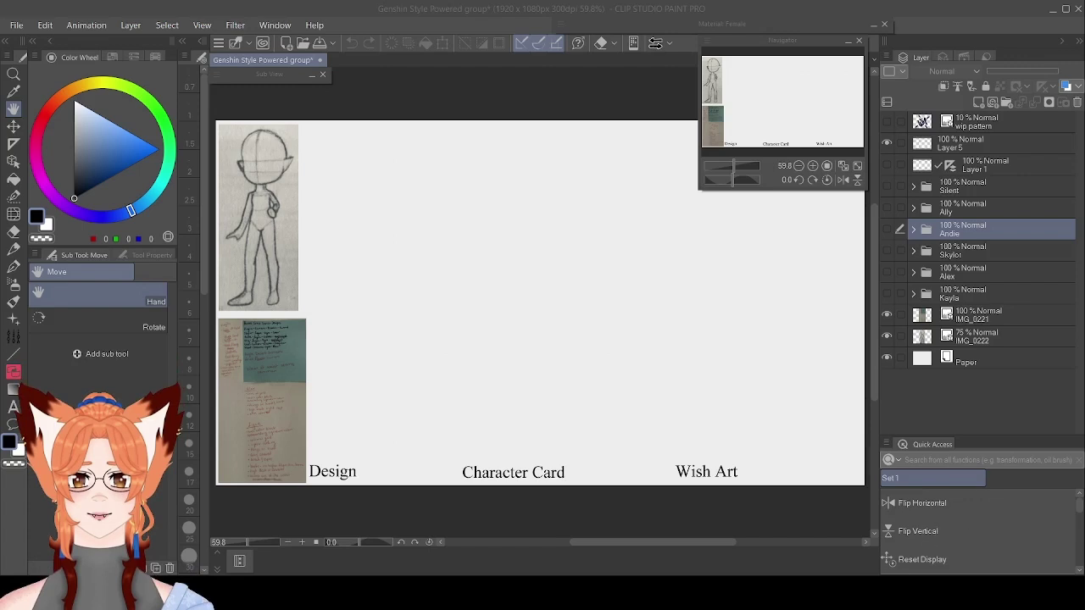
# Switch to the Genshin Style Powered group document in Clip Studio Paint, collapse the Navigator, and view then hide the Kayla layer group.
pyautogui.click(803, 554)
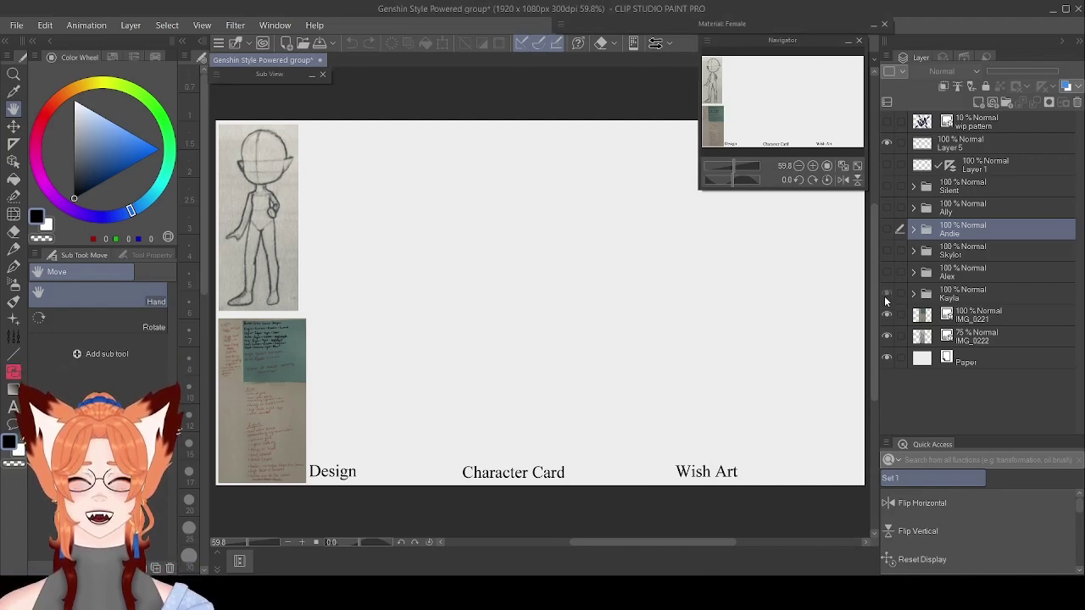
pyautogui.click(848, 40)
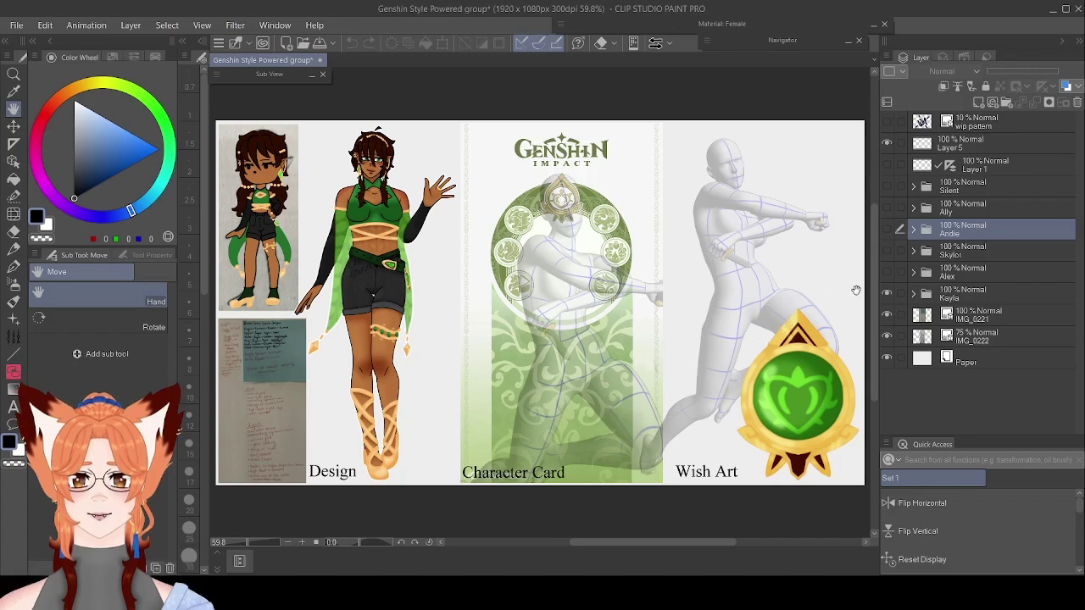
pyautogui.click(888, 293)
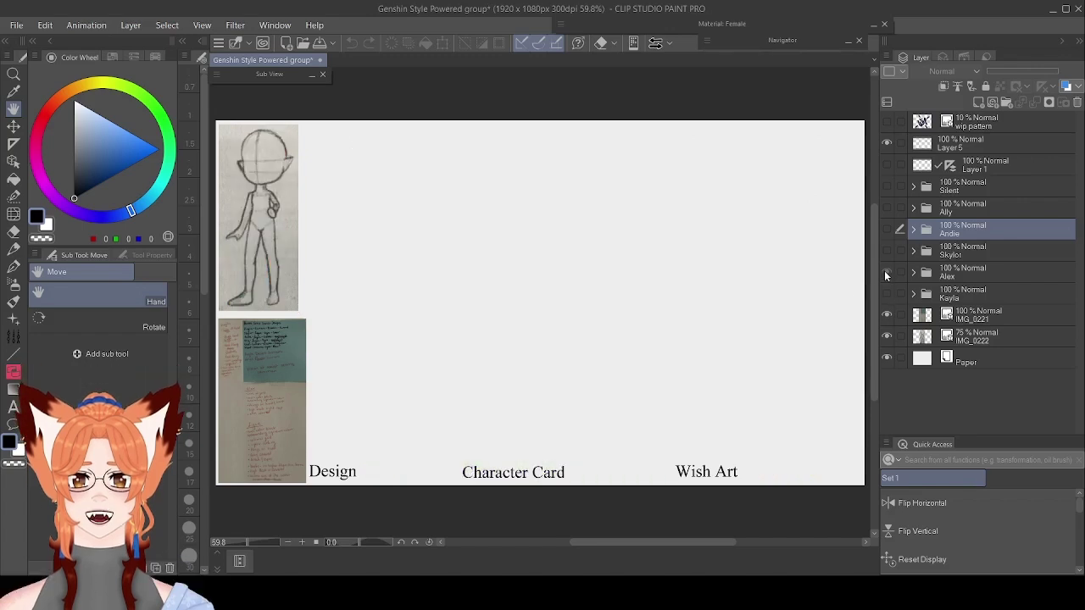
# View the Alex and Skylor layer groups one at a time, hiding each group again after looking at it.
pyautogui.click(885, 272)
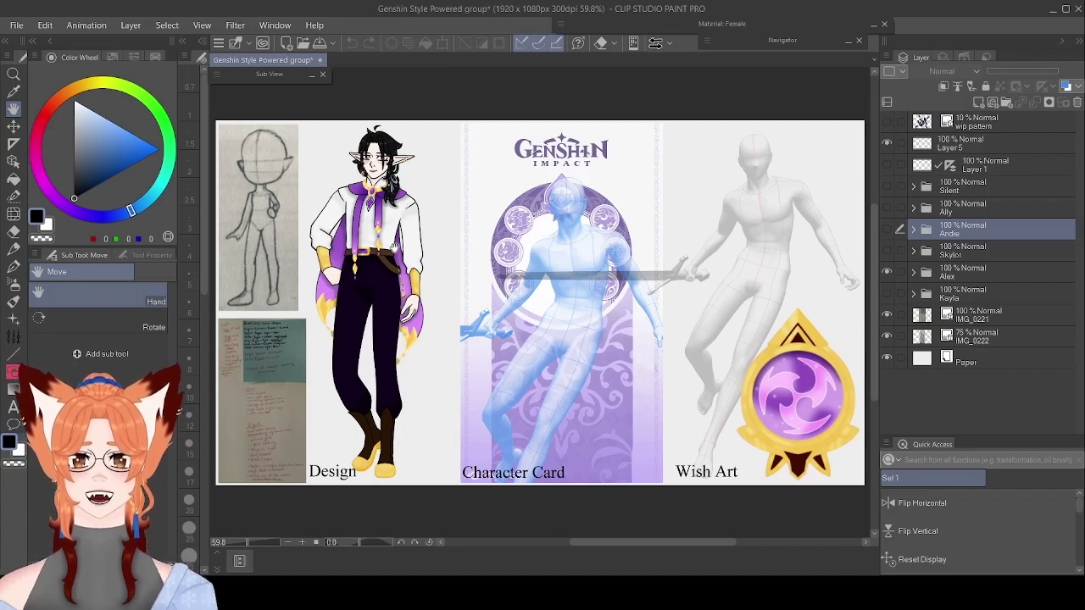
pyautogui.click(886, 272)
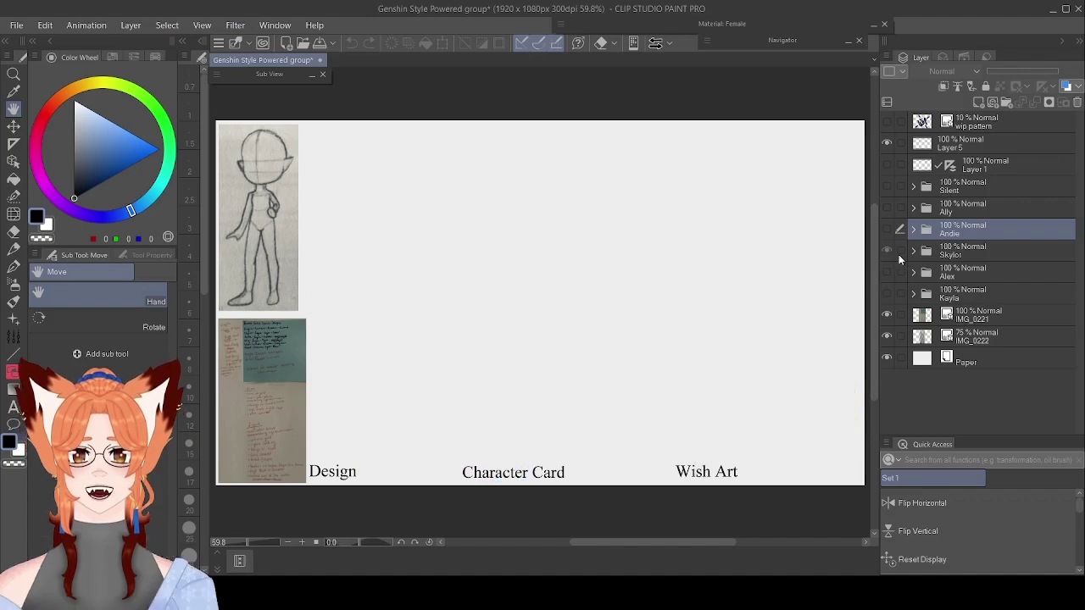
pyautogui.click(899, 255)
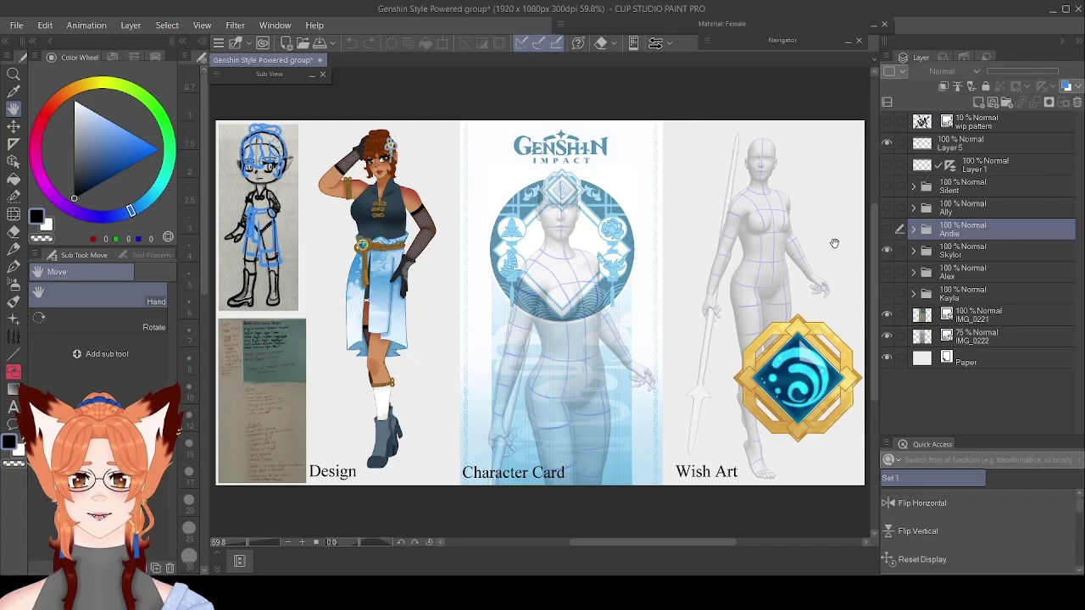
pyautogui.click(888, 253)
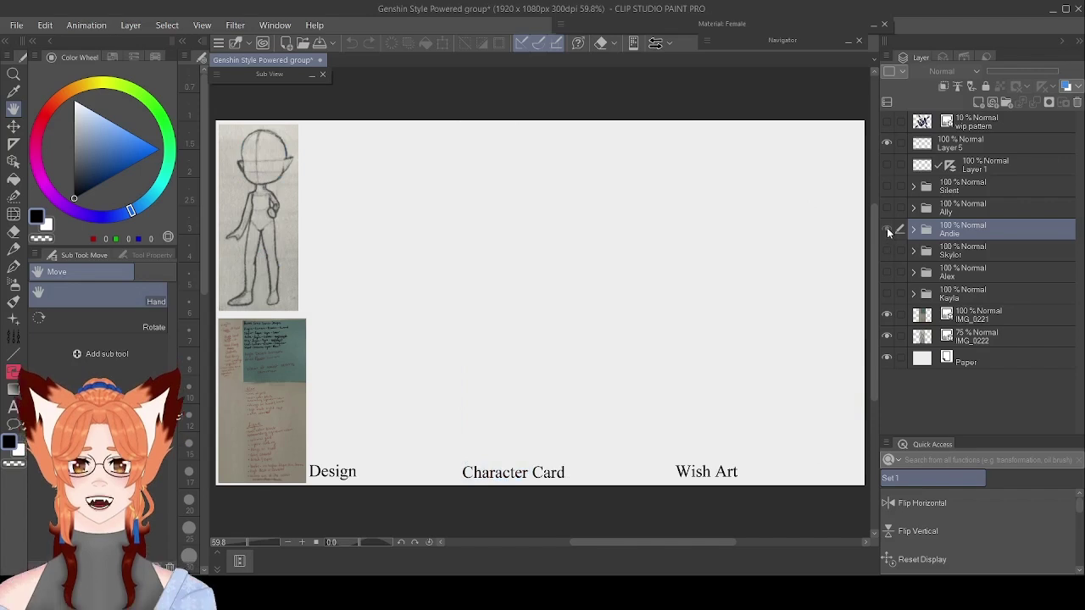
# Show the Andie layer group, inspect its chibi sketch and design pose up close, and fit the canvas to the screen again.
pyautogui.click(886, 229)
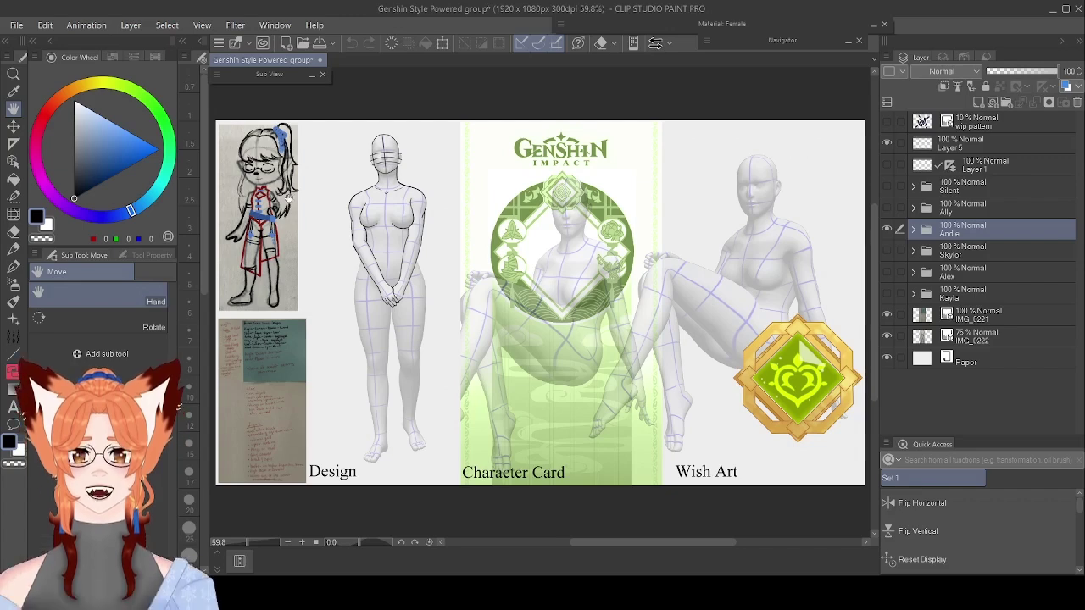
pyautogui.scroll(4, 306, 213)
pyautogui.moveTo(312, 217); pyautogui.dragTo(520, 322)
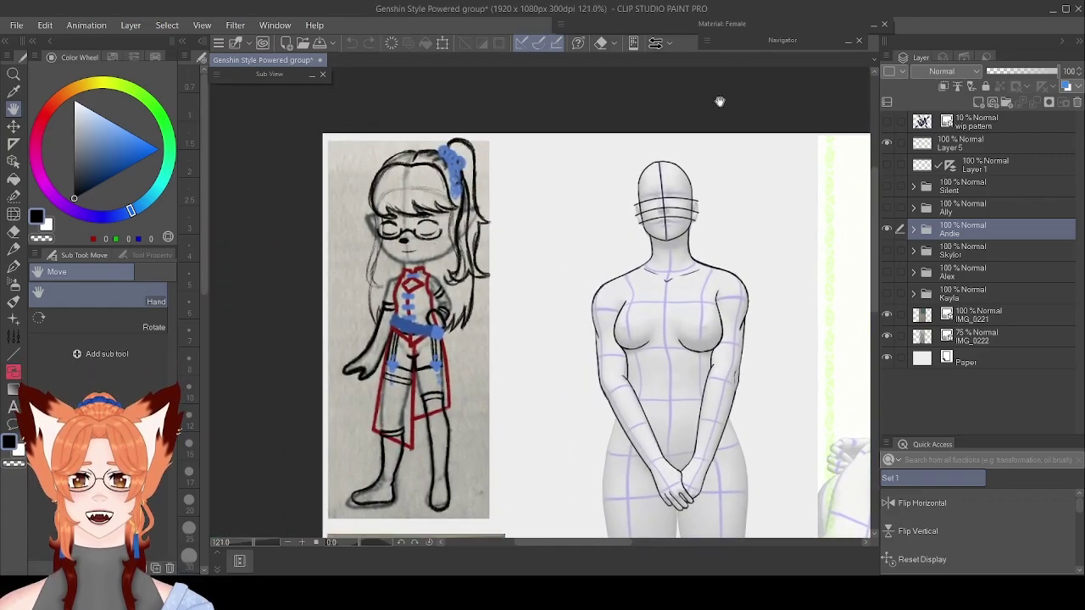
pyautogui.click(847, 41)
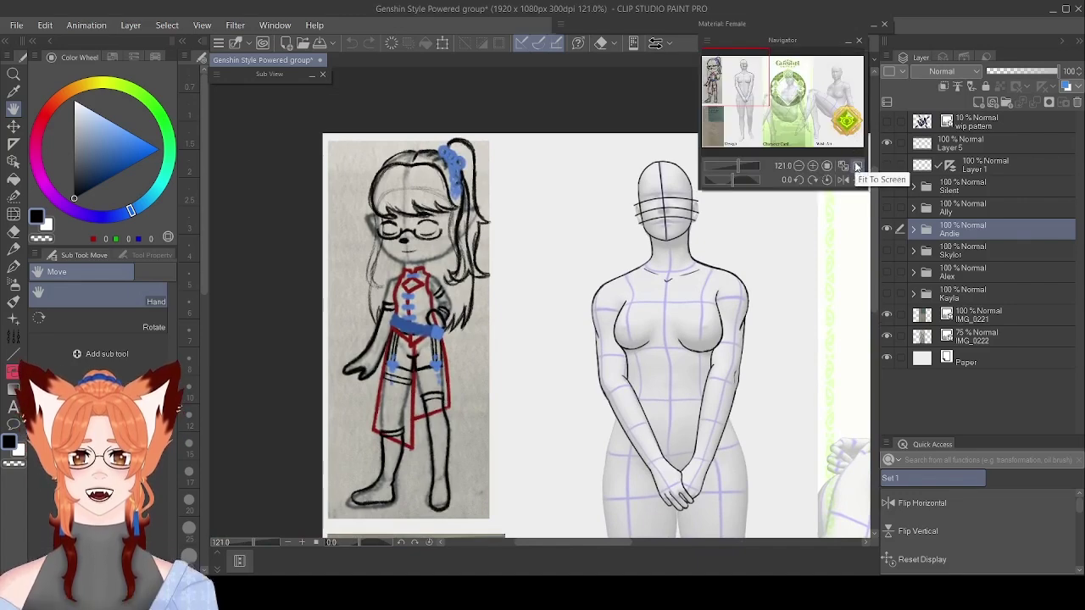
pyautogui.click(857, 166)
pyautogui.click(847, 37)
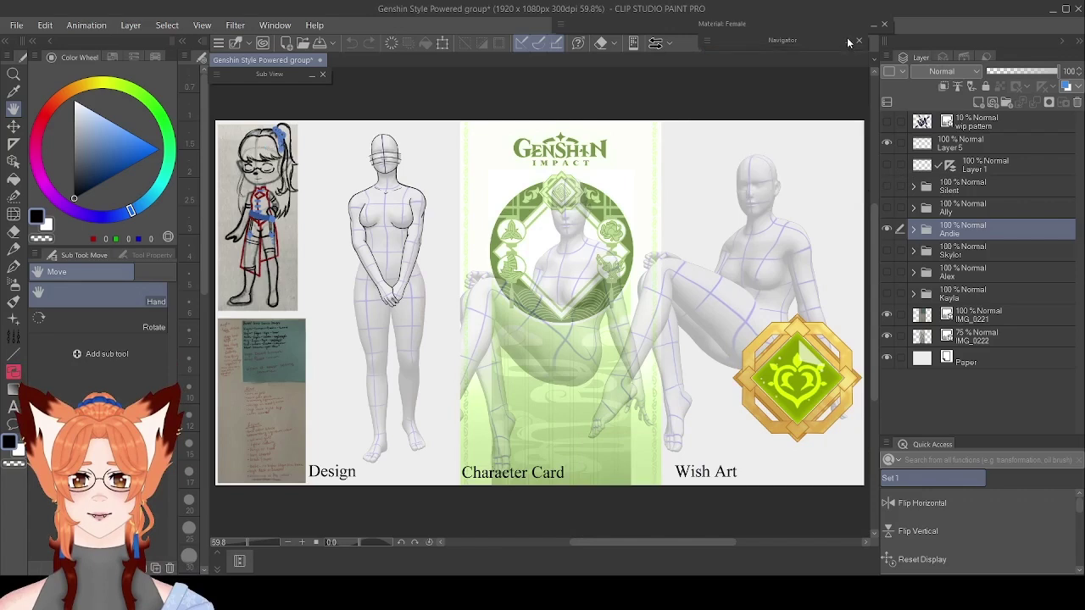
# Hide the Andie layer group, and show the Ally group briefly to view its design before hiding it.
pyautogui.click(886, 230)
pyautogui.click(887, 208)
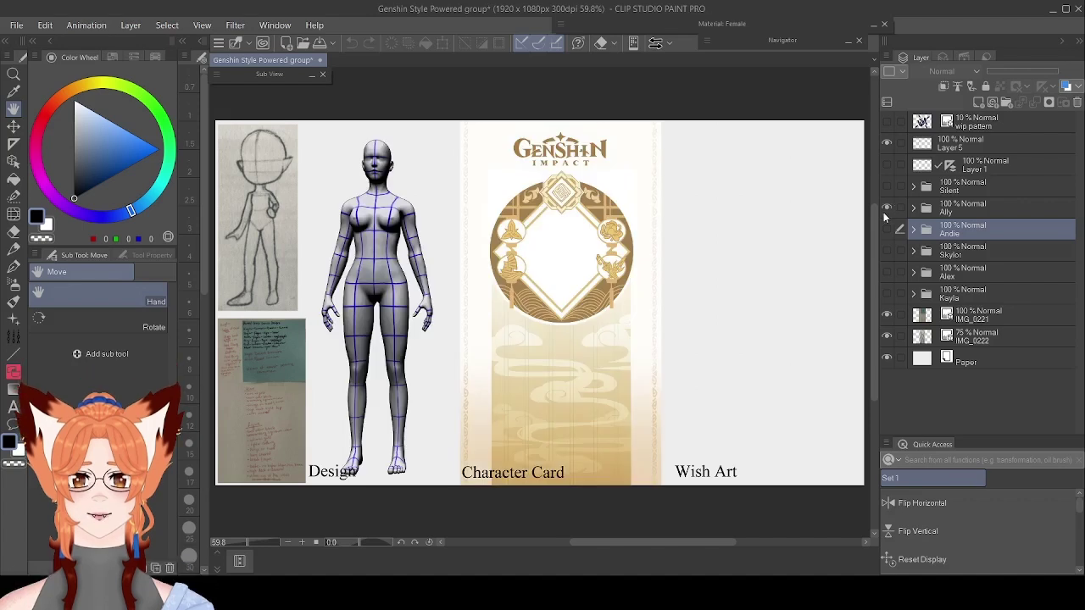
pyautogui.click(886, 208)
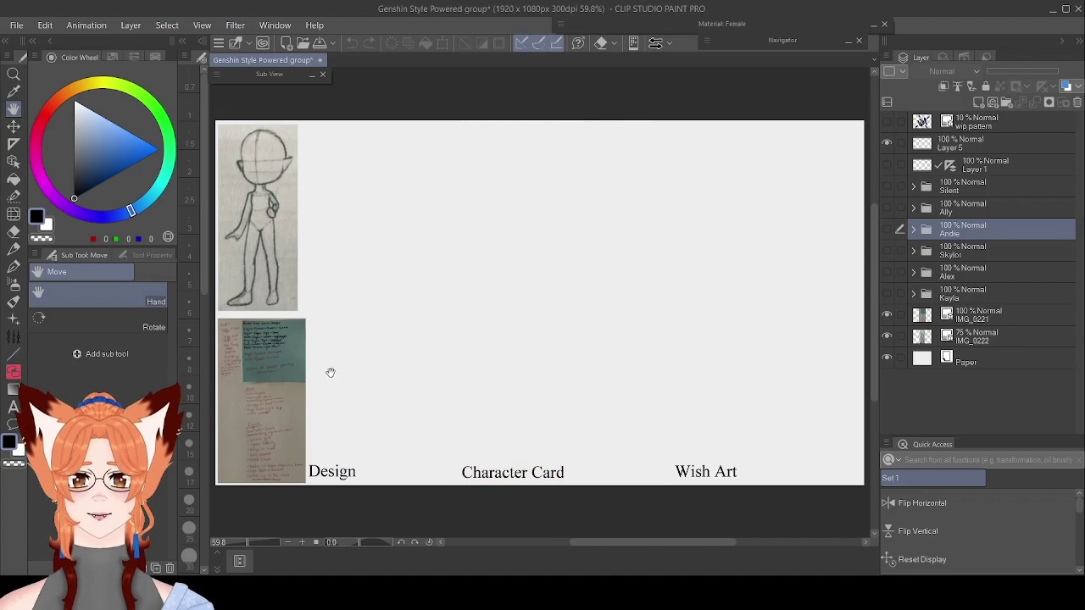
# Read the handwritten Powered Group Genshin Designs notes in the reference photo up close.
pyautogui.scroll(1, 373, 371)
pyautogui.scroll(4, 242, 358)
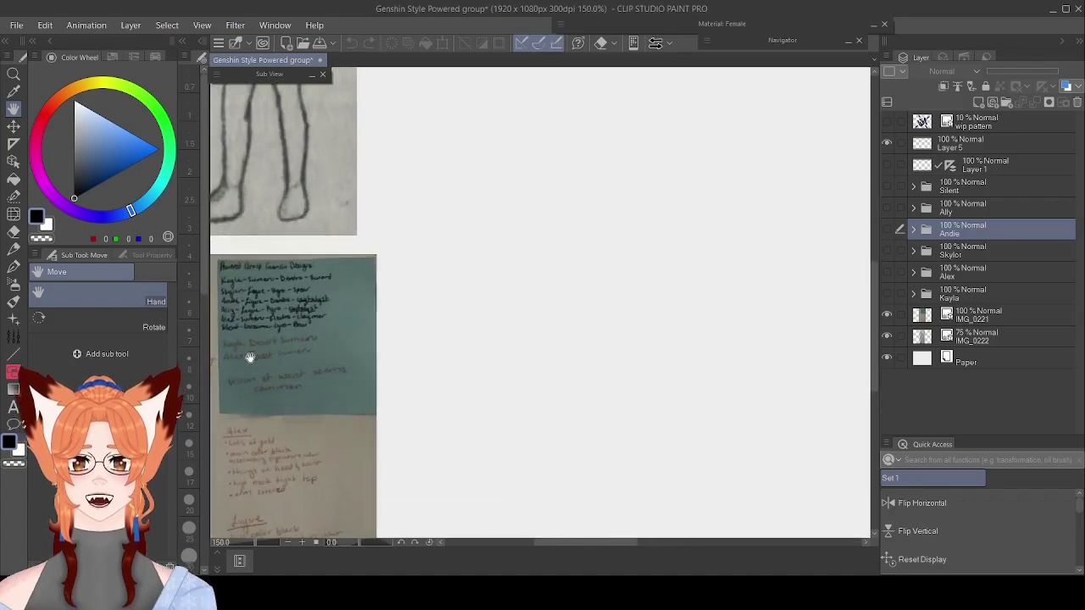
pyautogui.scroll(5, 324, 353)
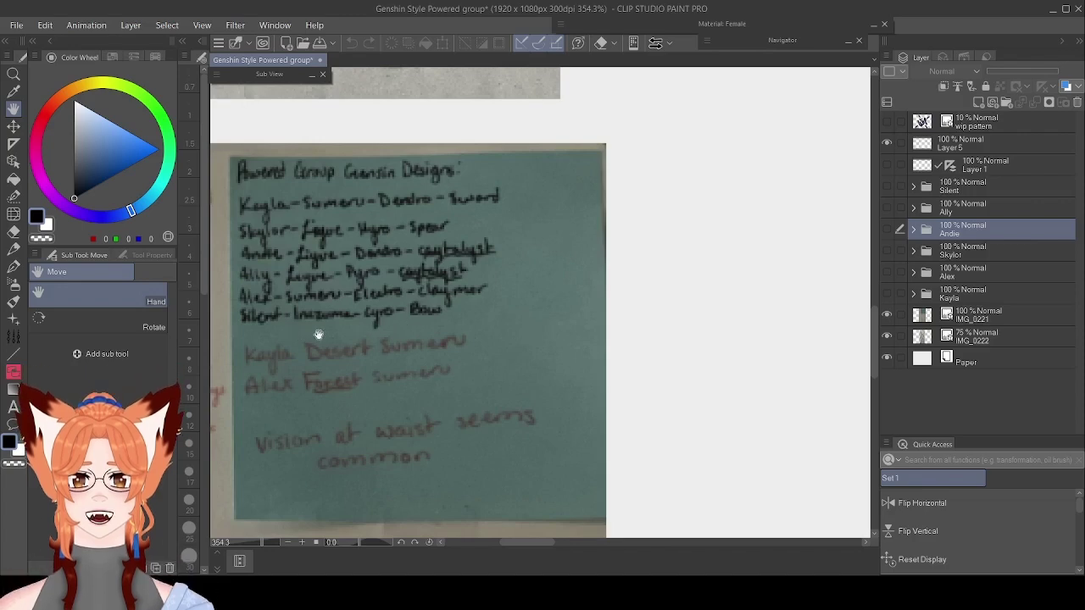
pyautogui.scroll(-5, 460, 334)
pyautogui.scroll(-1, 460, 334)
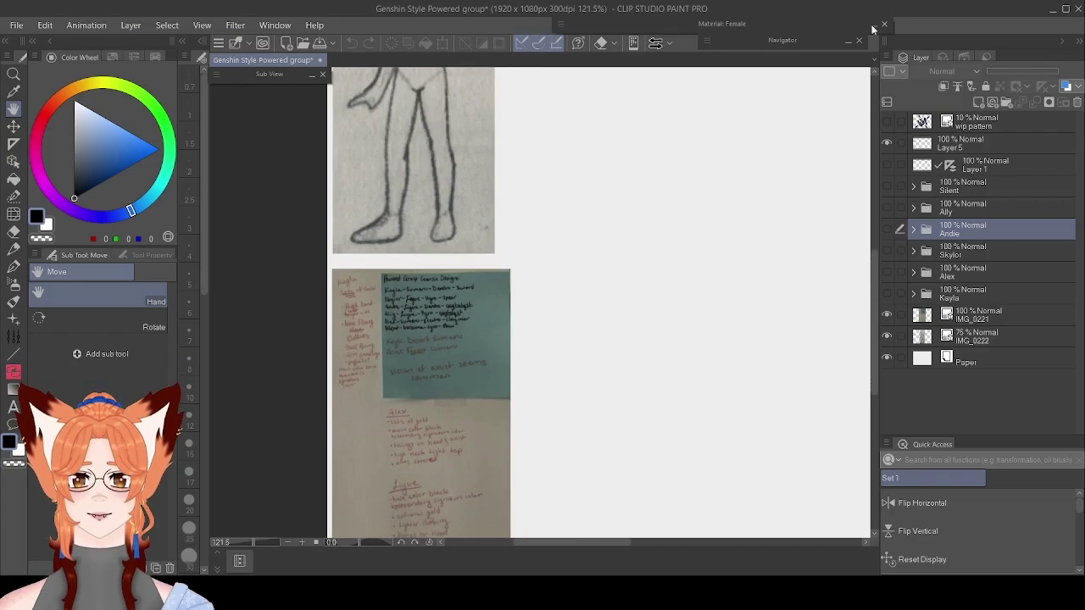
# Expand the Navigator, fit the whole canvas to the screen, and make the Andie layer group visible.
pyautogui.click(849, 39)
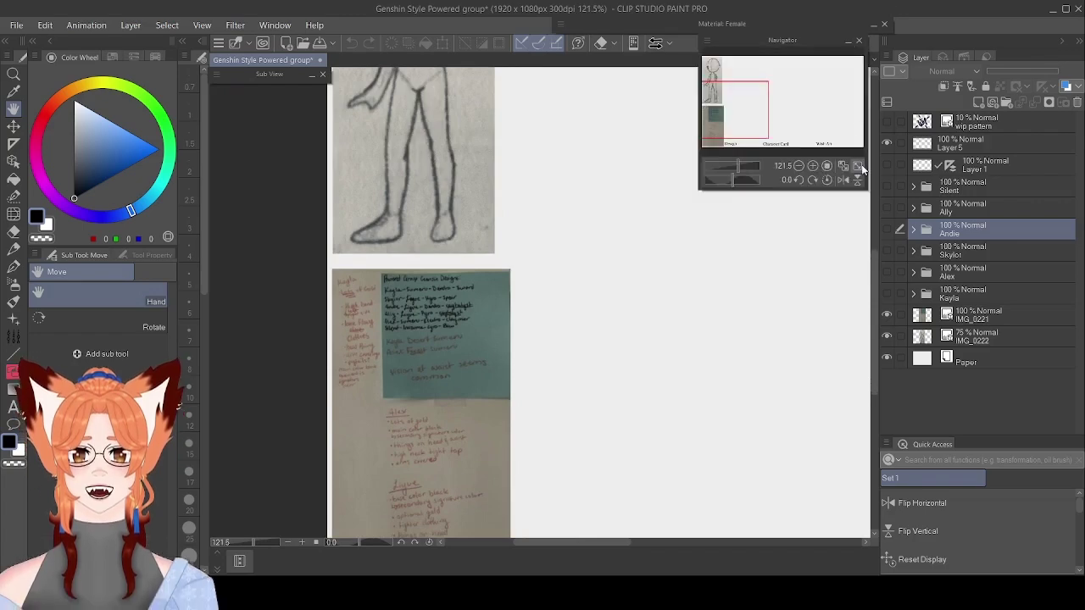
pyautogui.click(857, 165)
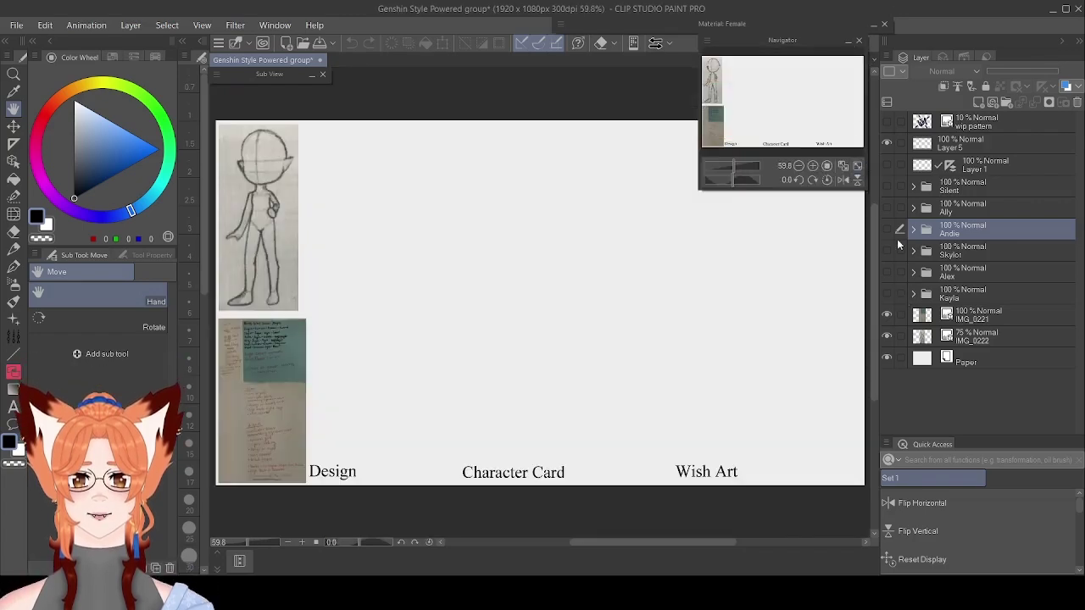
pyautogui.click(885, 228)
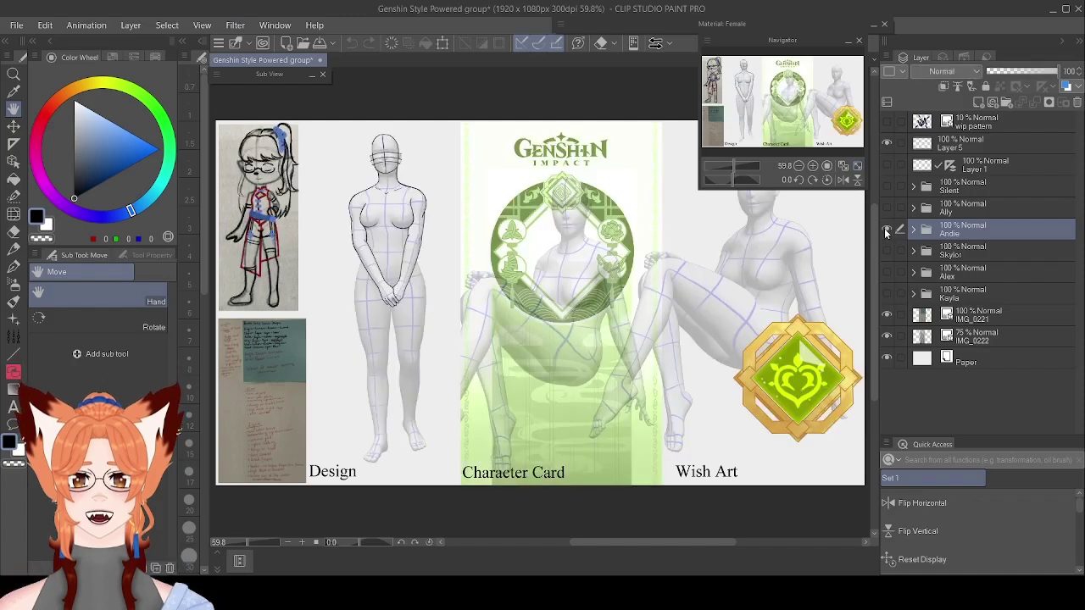